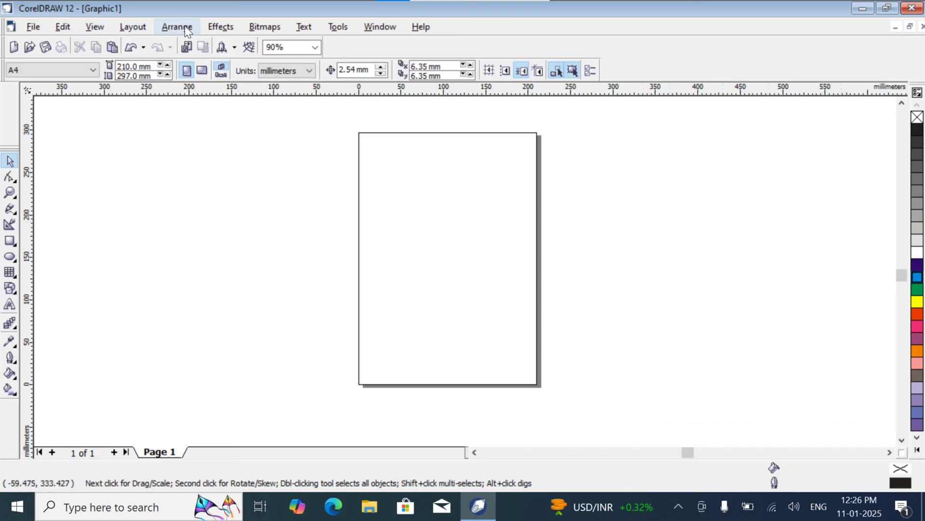
# Step: Set the document's page size to 10 feet wide and 7 feet high
pyautogui.click(121, 26)
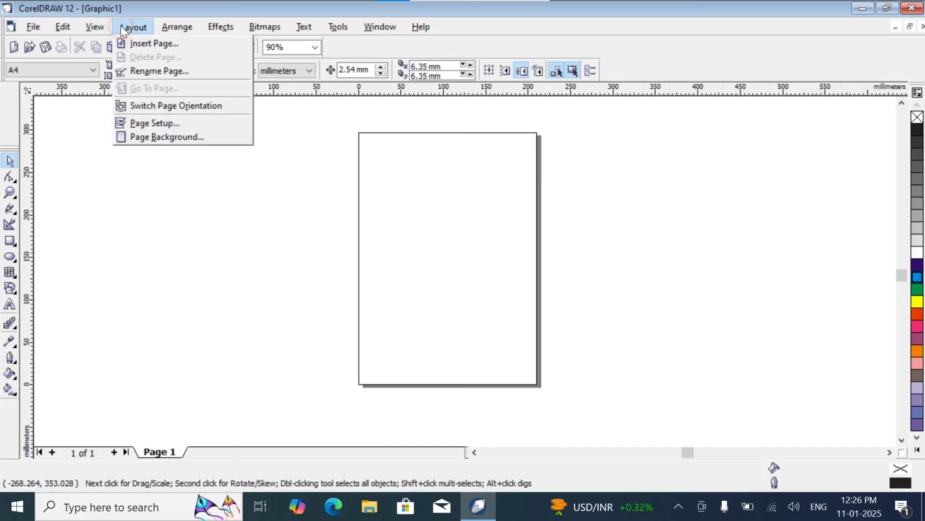
pyautogui.click(204, 123)
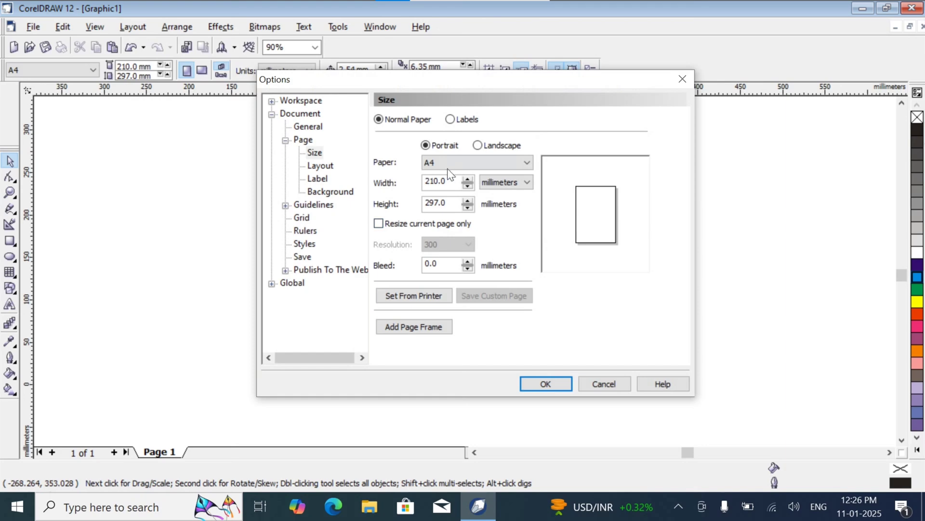
pyautogui.click(506, 184)
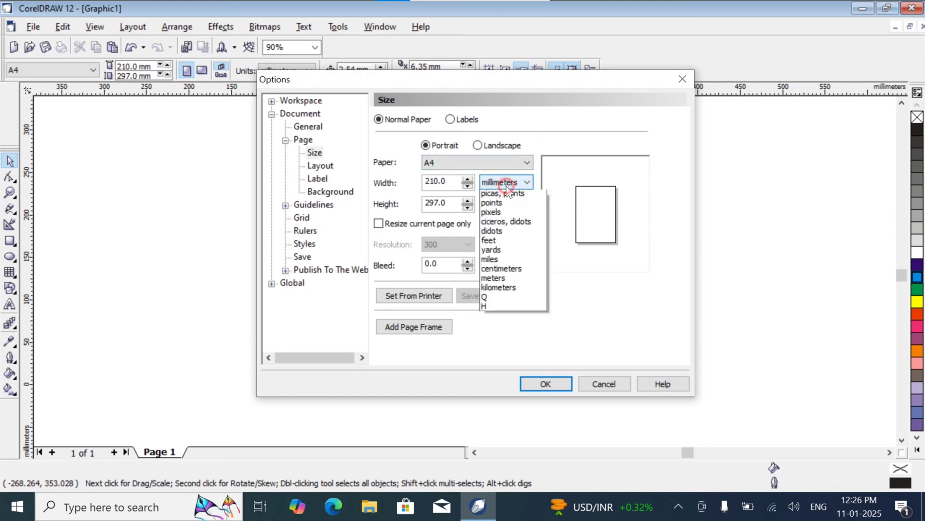
pyautogui.click(514, 257)
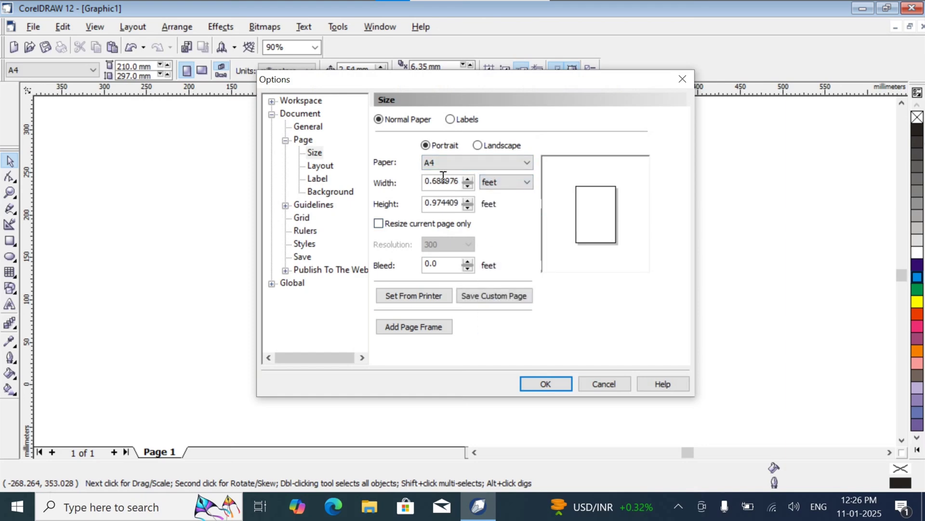
pyautogui.moveTo(453, 183); pyautogui.dragTo(357, 183)
pyautogui.write('10')
pyautogui.press('Tab')
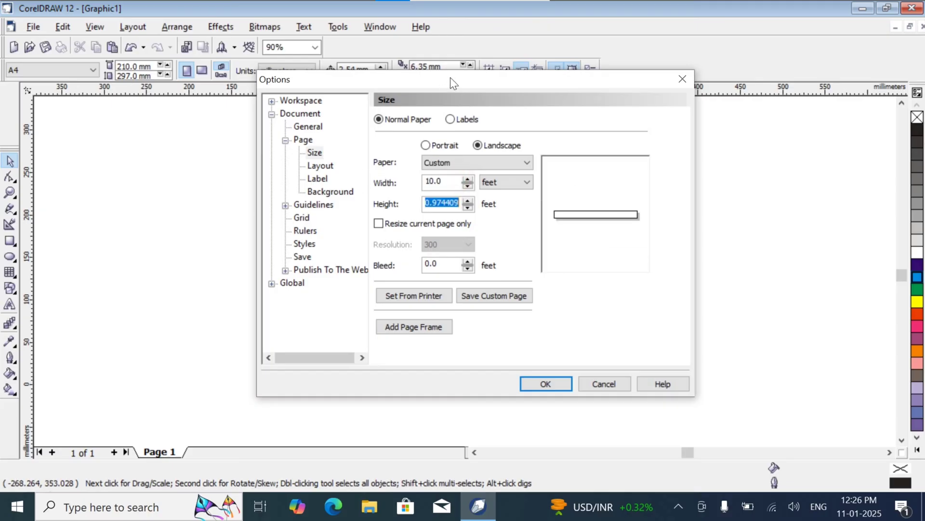
pyautogui.write('7')
pyautogui.press('Tab')
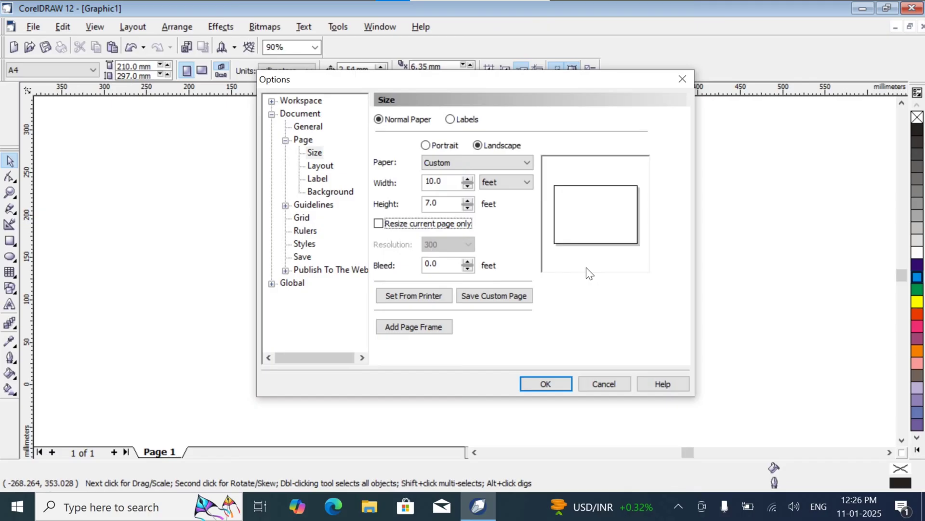
pyautogui.click(540, 383)
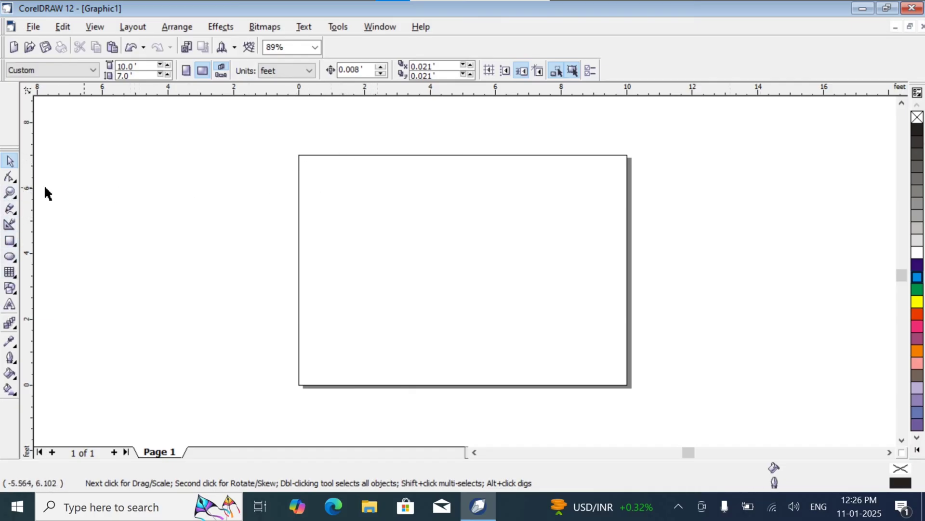
# Step: Import the medical store logo image 11 from the Desktop and place it about 1.56 by 1.61 feet in the page's upper-left corner
pyautogui.click(33, 27)
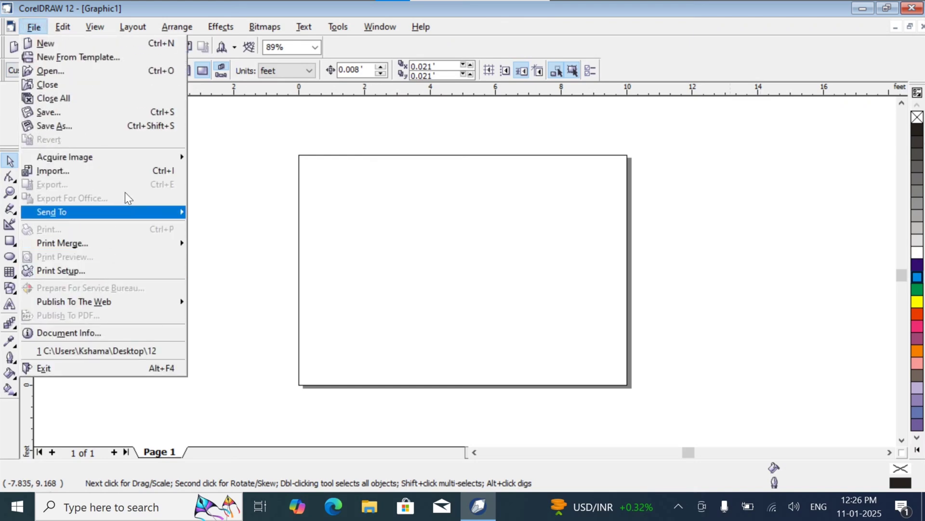
pyautogui.click(126, 171)
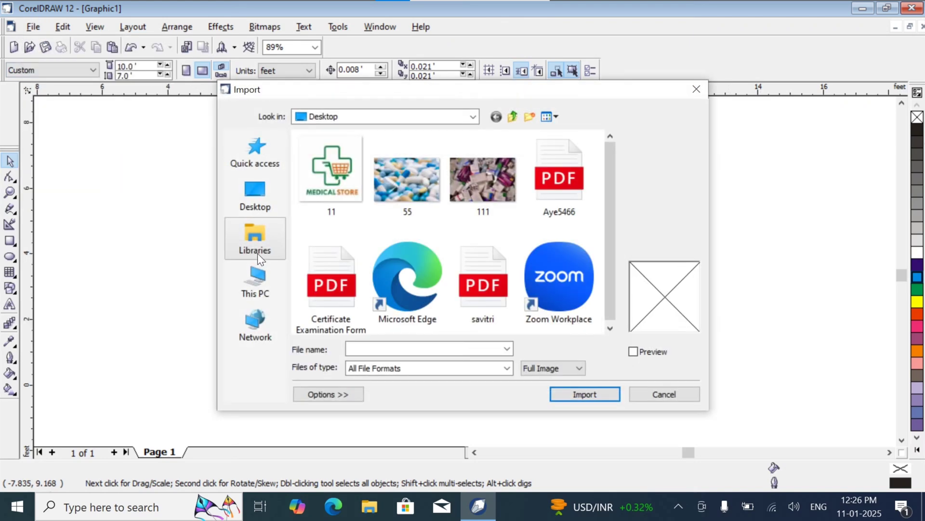
pyautogui.click(330, 174)
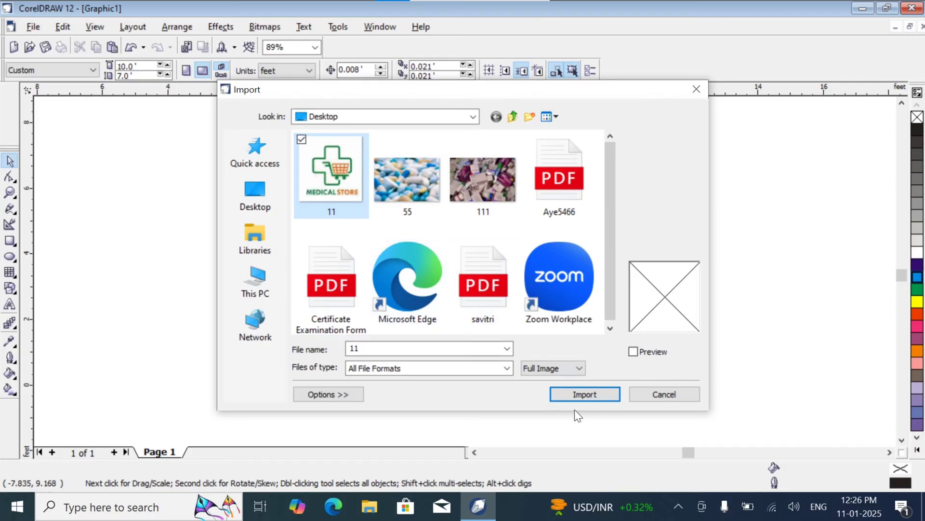
pyautogui.click(596, 391)
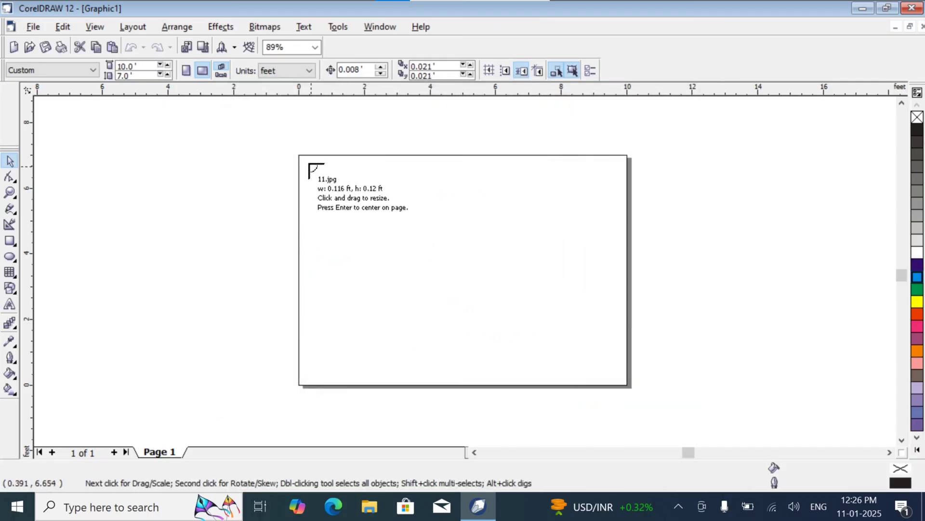
pyautogui.moveTo(306, 160); pyautogui.dragTo(356, 208)
pyautogui.click(338, 190)
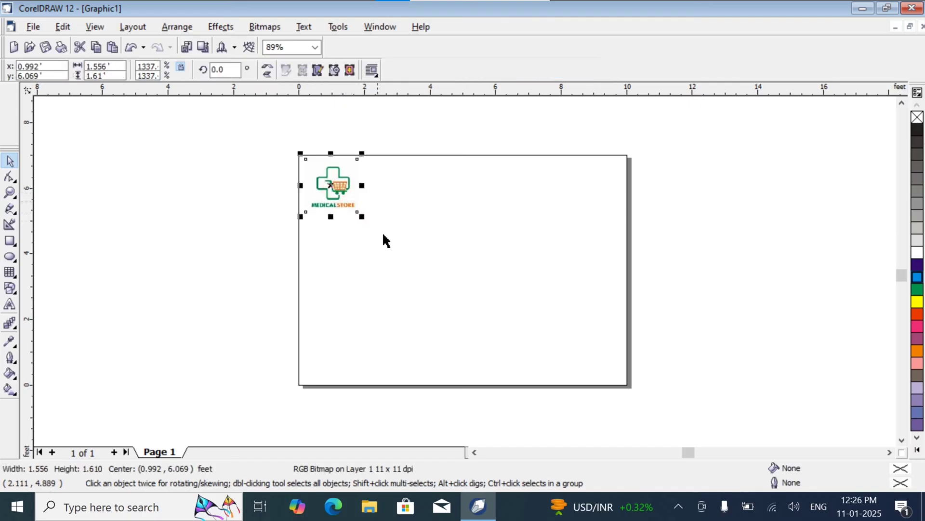
pyautogui.click(413, 225)
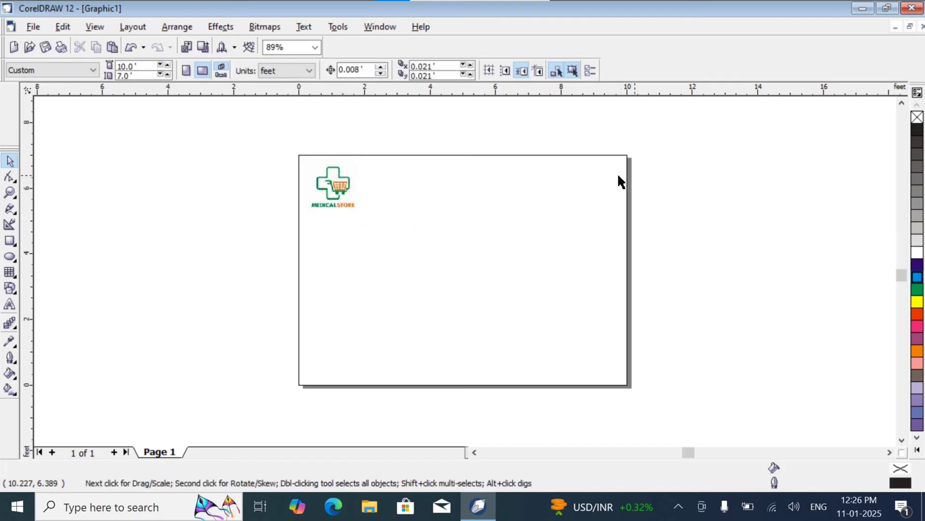
# Step: Start artistic text just right of the logo in the Kruti Dev 031 font
pyautogui.click(9, 305)
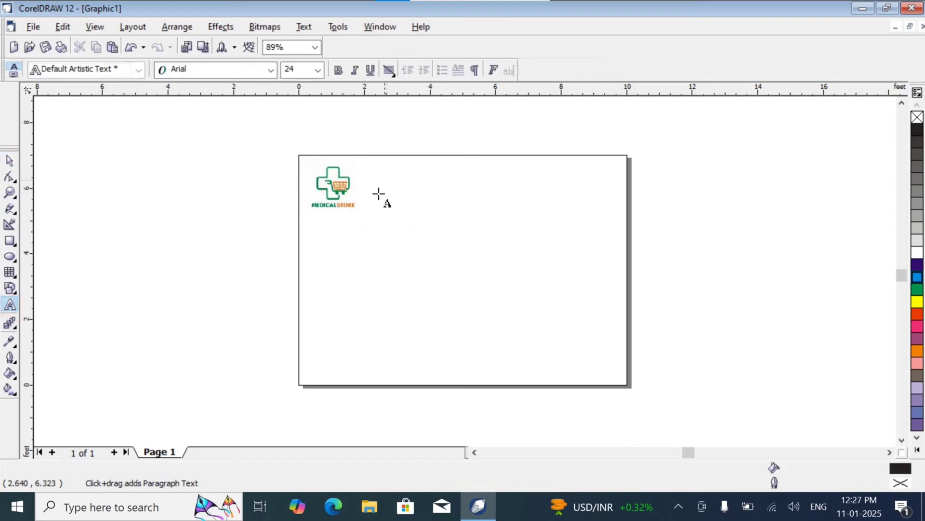
pyautogui.click(369, 179)
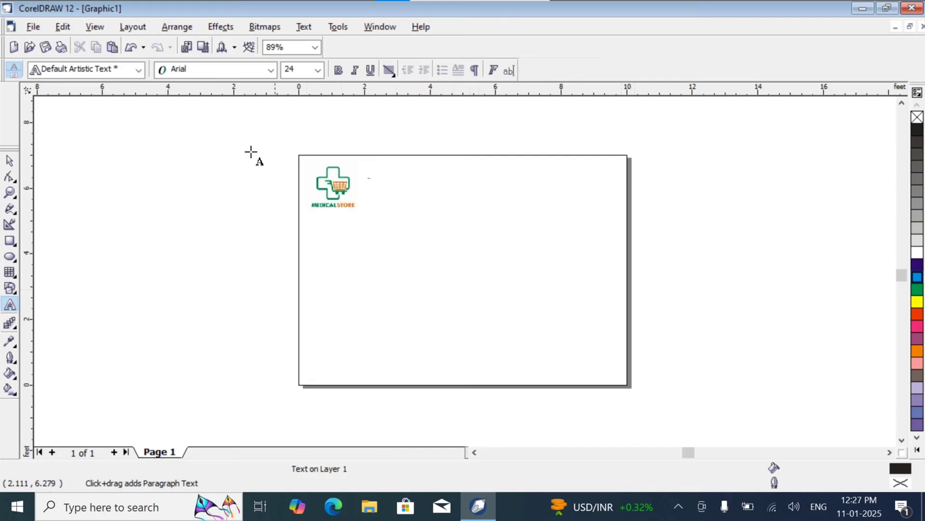
pyautogui.click(273, 70)
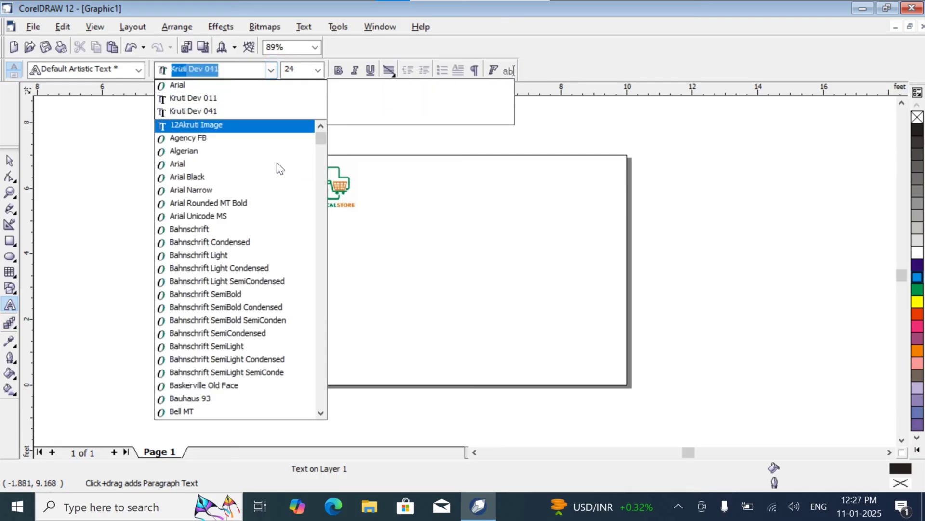
pyautogui.moveTo(320, 139); pyautogui.dragTo(328, 207)
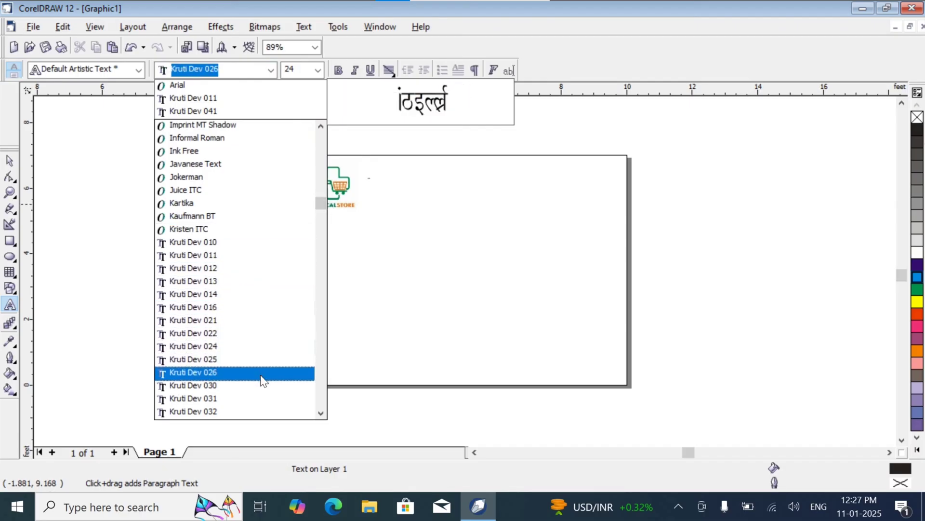
pyautogui.doubleClick(245, 398)
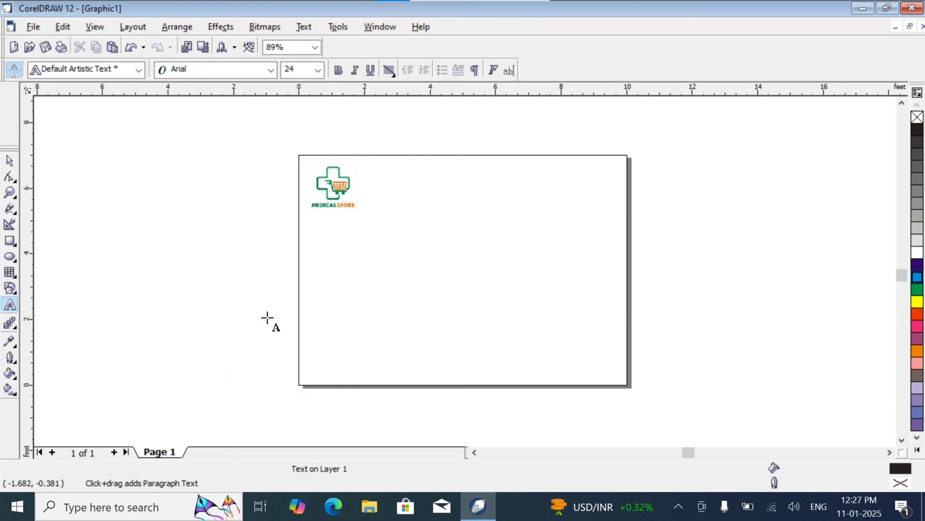
pyautogui.click(362, 174)
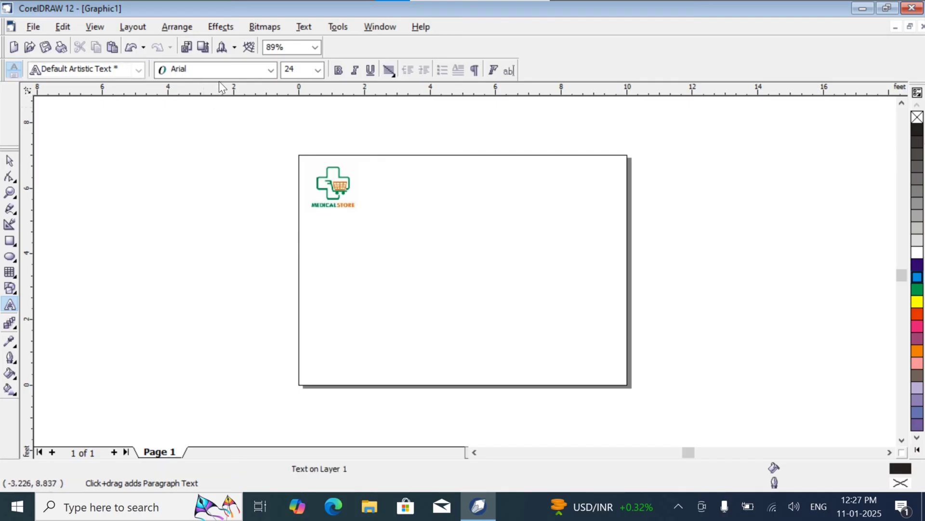
pyautogui.click(276, 69)
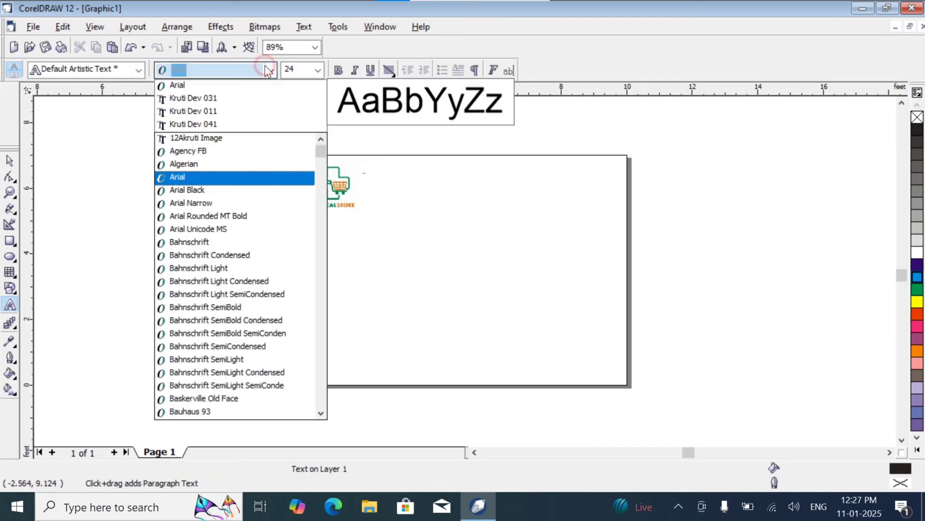
pyautogui.click(227, 99)
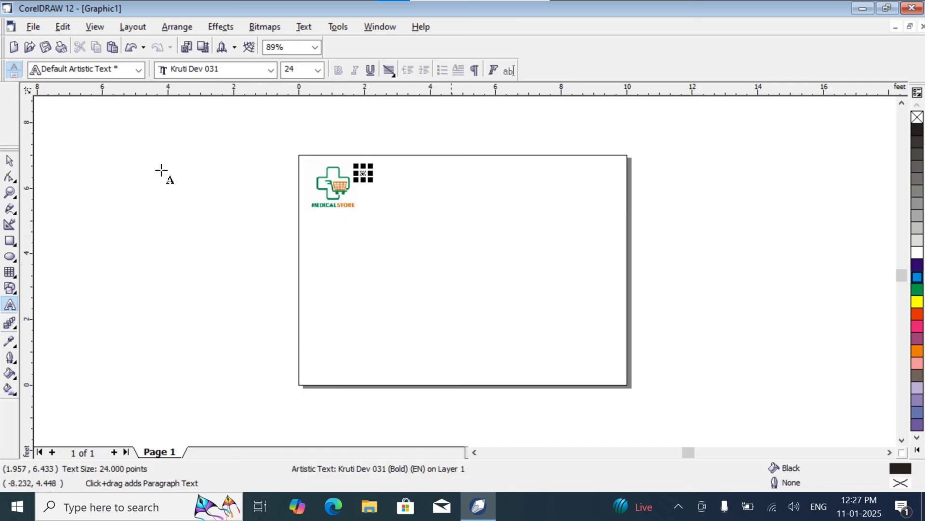
# Step: Enlarge the text beside the logo to about 927 points and correct its spelling to सचिन
pyautogui.click(368, 176)
pyautogui.click(437, 232)
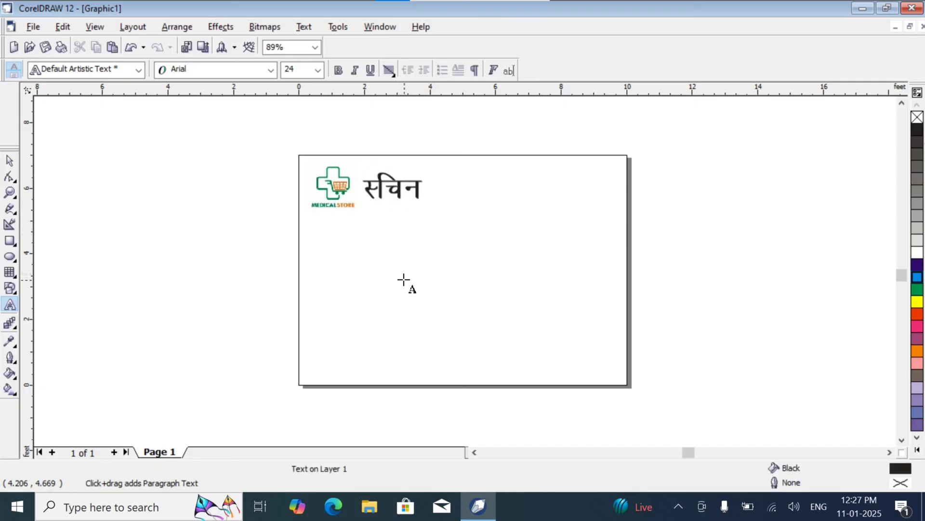
pyautogui.click(383, 193)
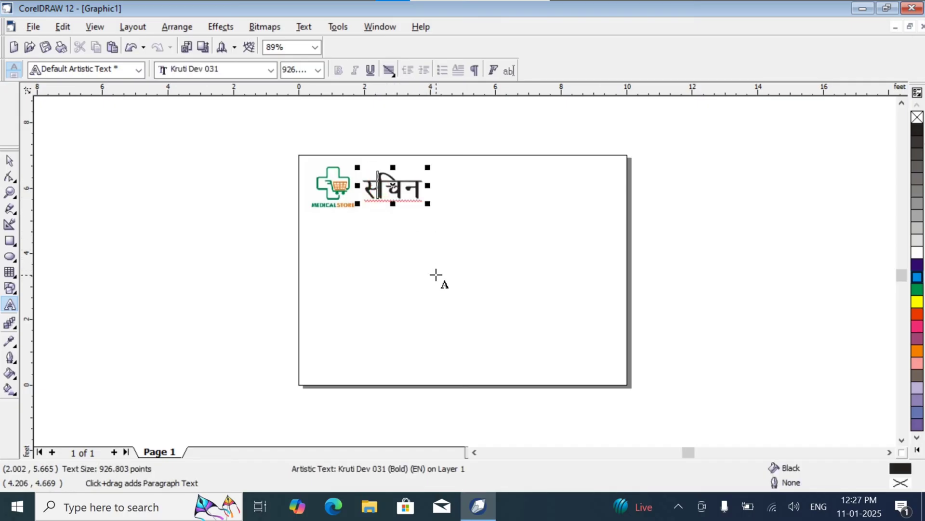
pyautogui.press('BackSpace')
pyautogui.write('l')
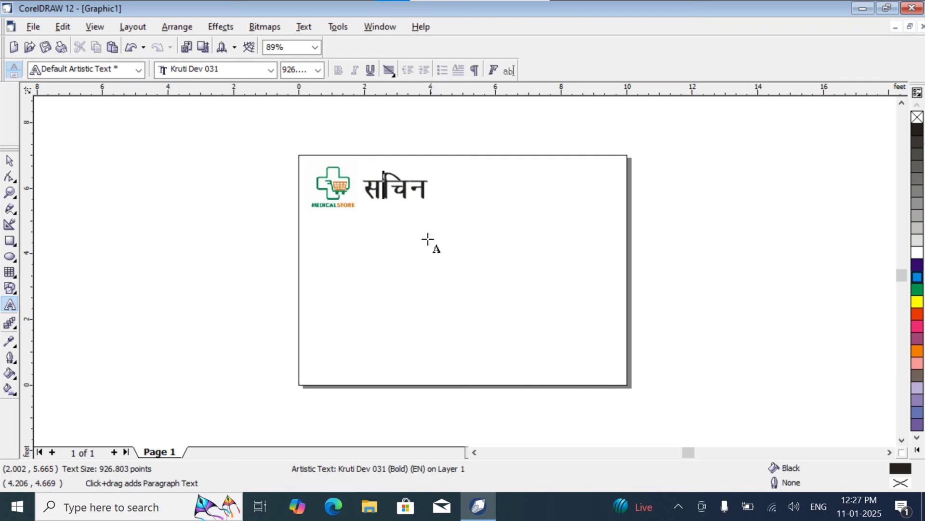
pyautogui.press('Right')
pyautogui.press('Right')
pyautogui.press('Right')
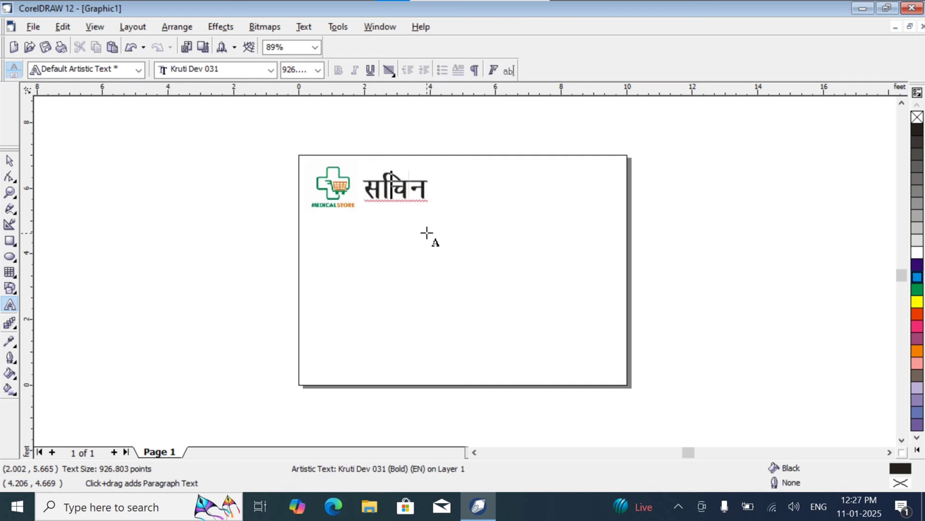
# Step: Append the word मेडिकल and the first letters स्ट of the third word after सचिन in the heading
pyautogui.hotkey('ctrl', 'z')
pyautogui.write('esf')
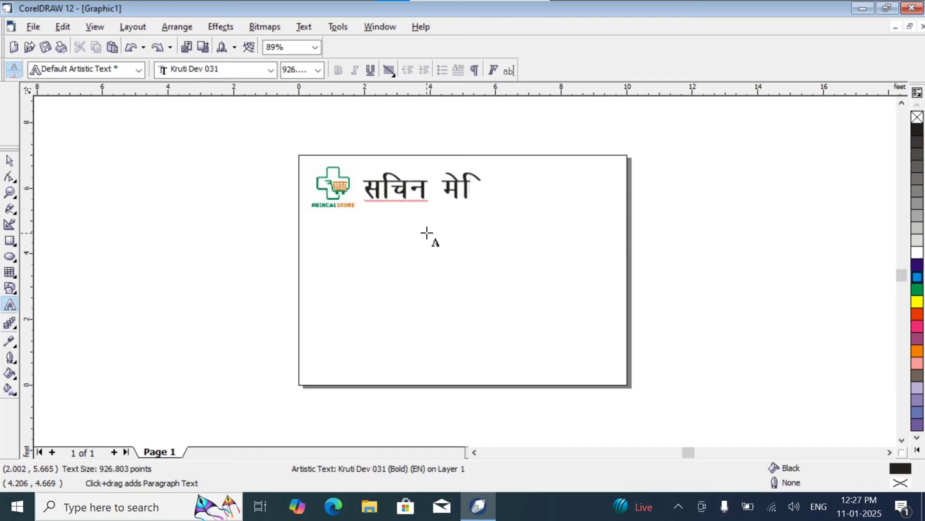
pyautogui.write('Mdj')
pyautogui.press('BackSpace')
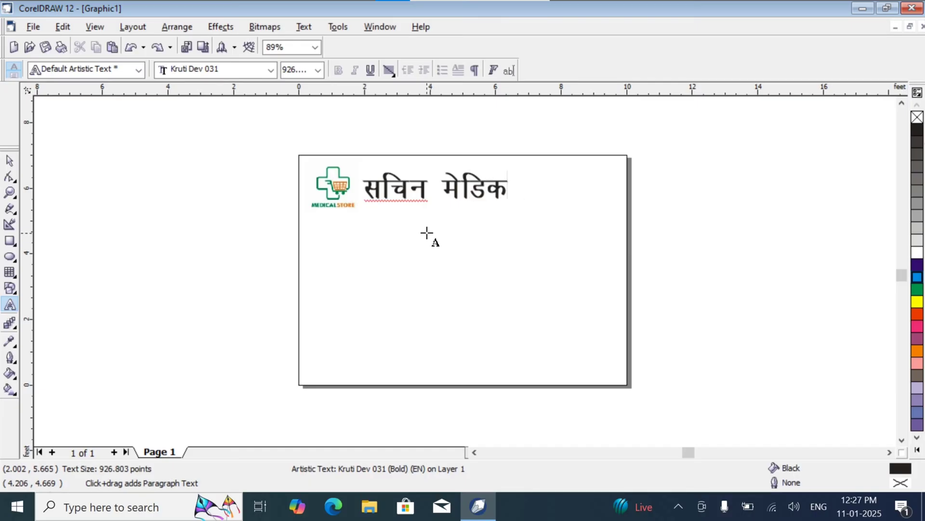
pyautogui.write('y LV')
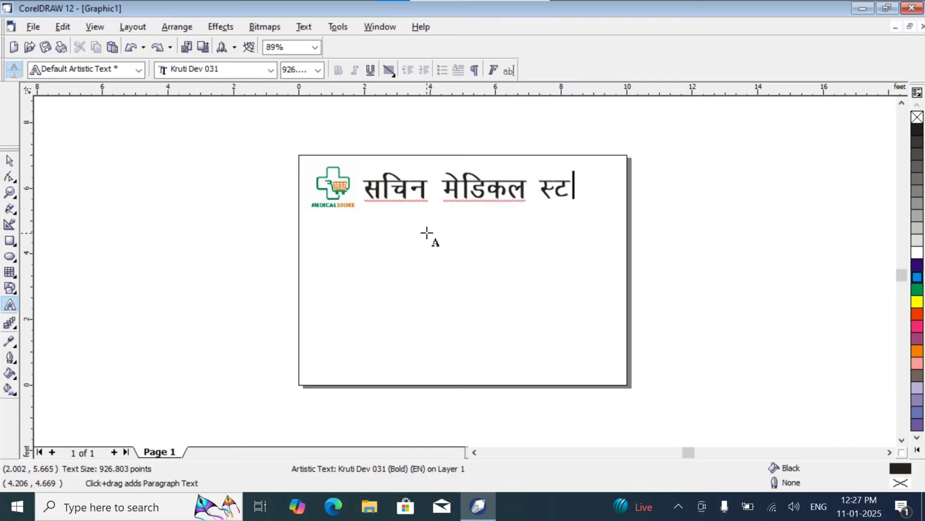
pyautogui.write('js')
# Step: Complete and correct the heading's third word so that it reads स्टोर
pyautogui.press('BackSpace')
pyautogui.press('BackSpace')
pyautogui.write('ksj')
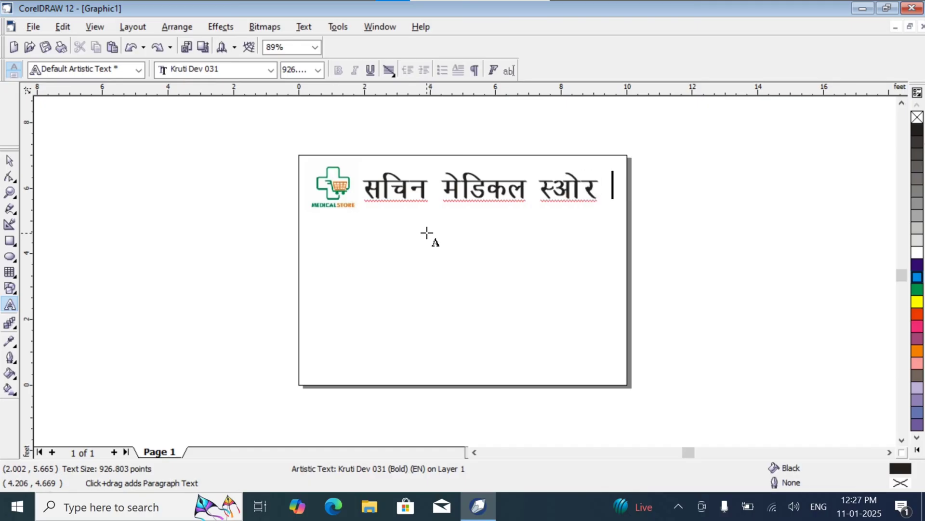
pyautogui.moveTo(557, 192); pyautogui.dragTo(574, 197)
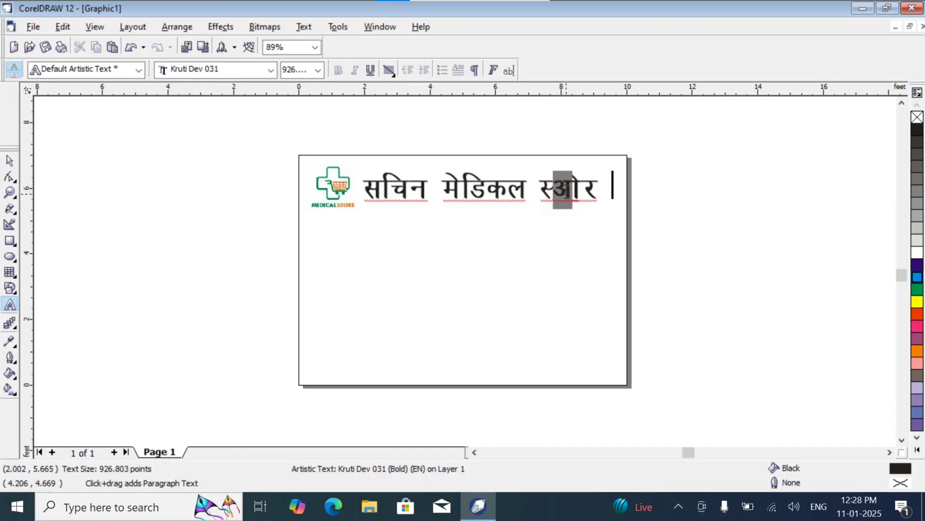
pyautogui.click(567, 193)
pyautogui.write('V')
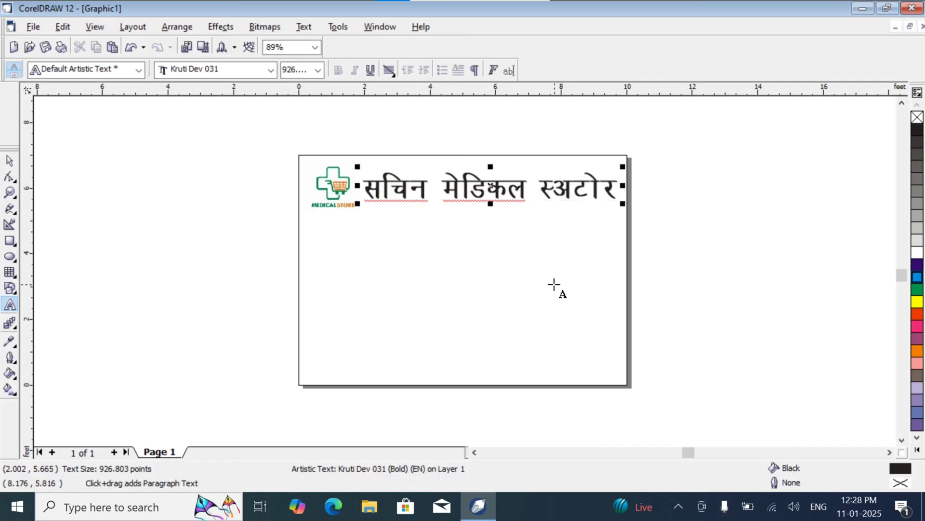
pyautogui.click(575, 182)
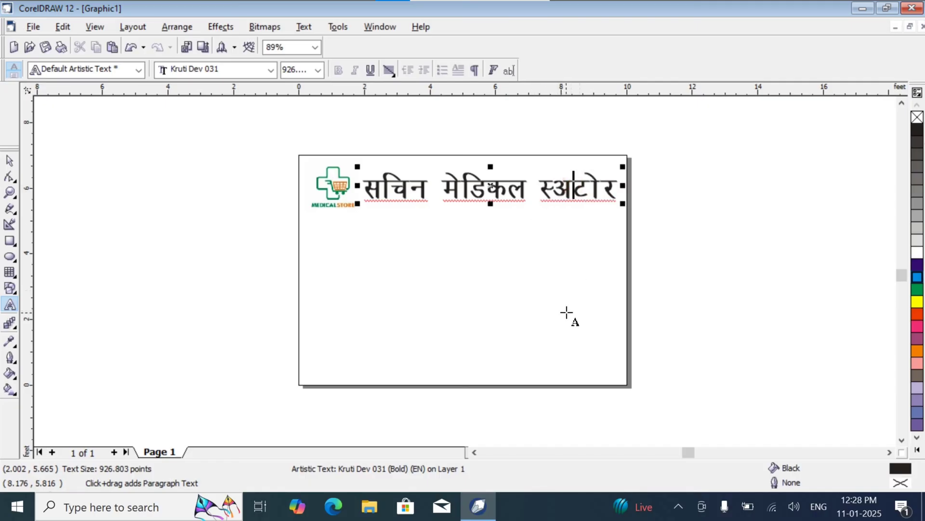
pyautogui.press('BackSpace')
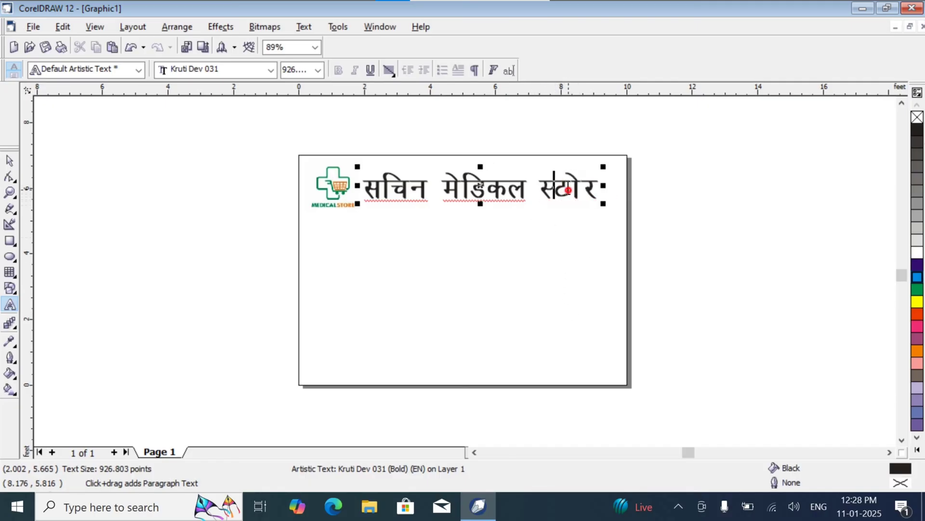
pyautogui.doubleClick(568, 189)
# Step: Finish text editing and move the heading slightly up and to the right, away from the logo
pyautogui.click(471, 248)
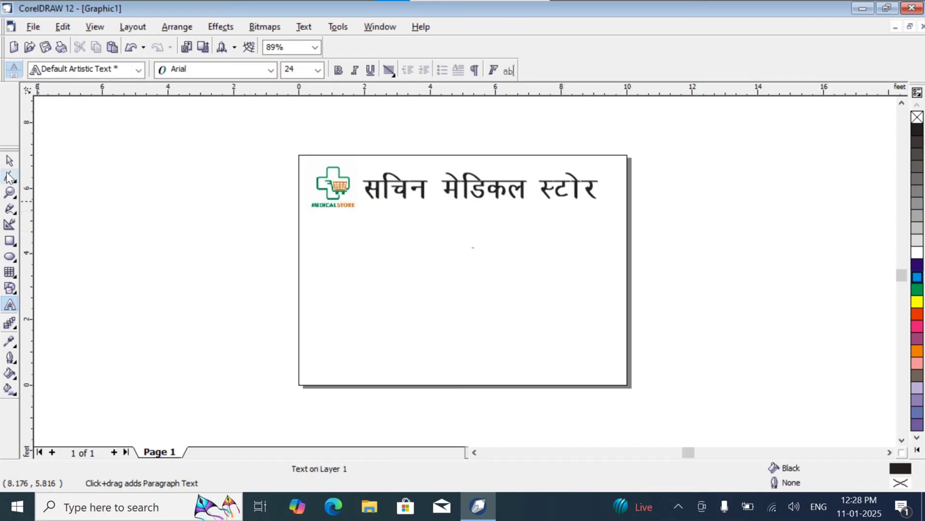
pyautogui.click(9, 161)
pyautogui.moveTo(513, 185); pyautogui.dragTo(520, 182)
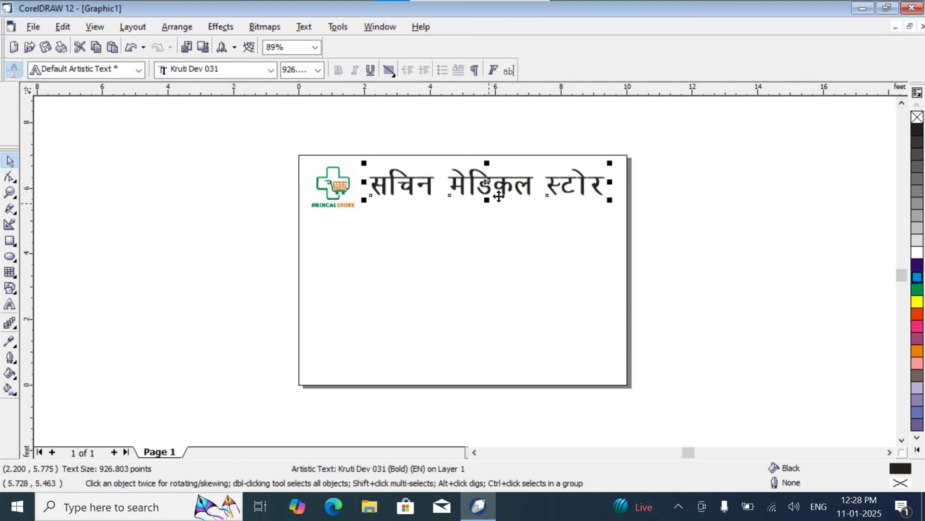
# Step: Stack slightly offset duplicates over the heading, filling the first copy yellow and the following copies red
pyautogui.rightClick(504, 187)
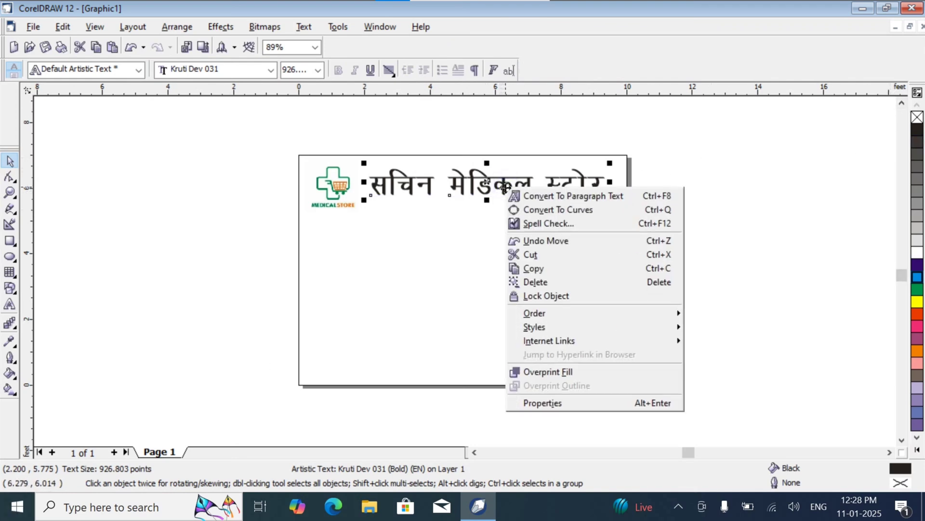
pyautogui.click(464, 208)
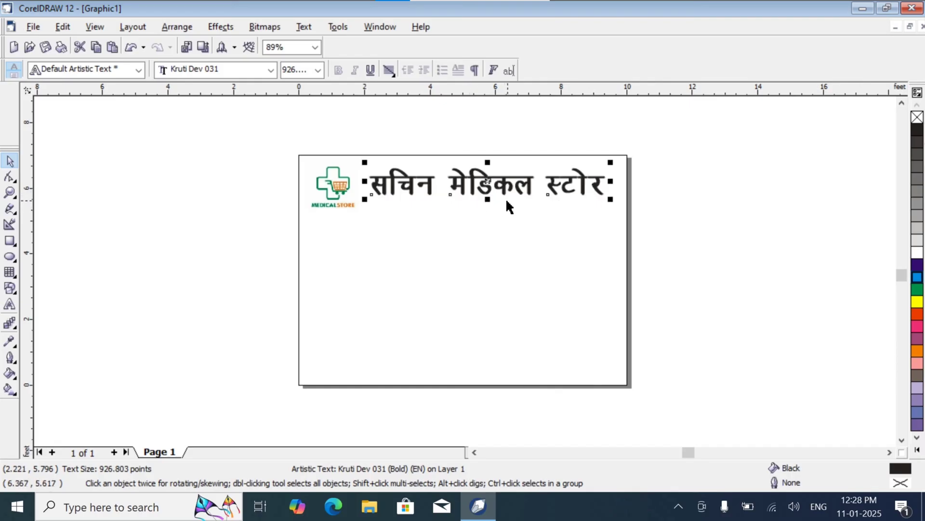
pyautogui.click(919, 302)
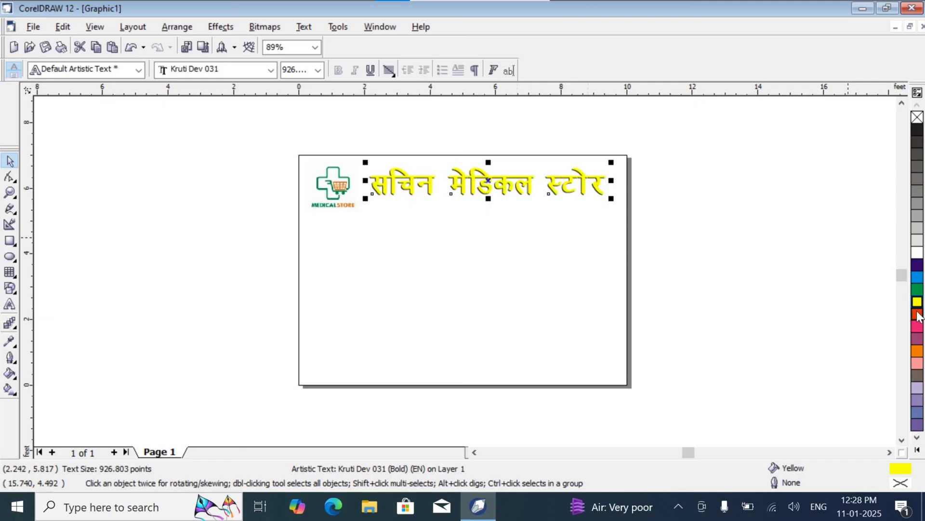
pyautogui.click(918, 316)
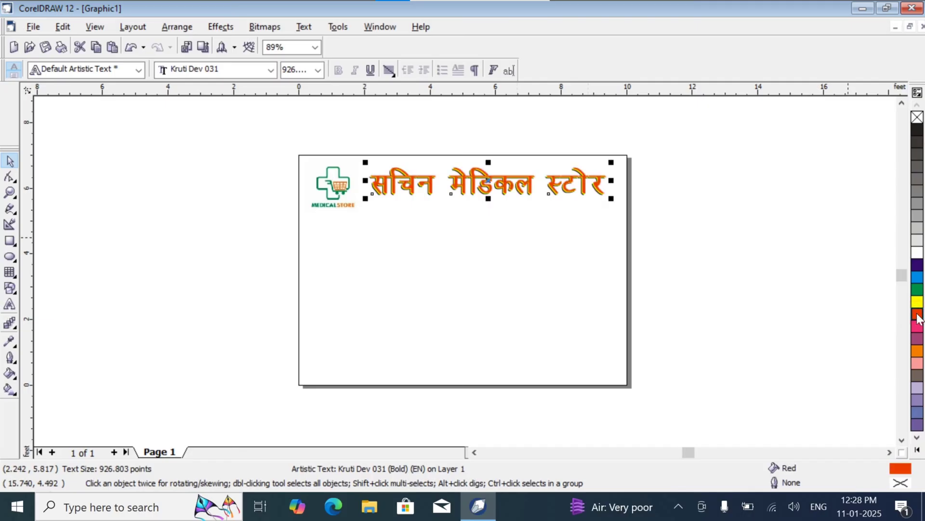
pyautogui.hotkey('ctrl', 'd')
pyautogui.hotkey('ctrl', 'd')
pyautogui.hotkey('ctrl', 'd')
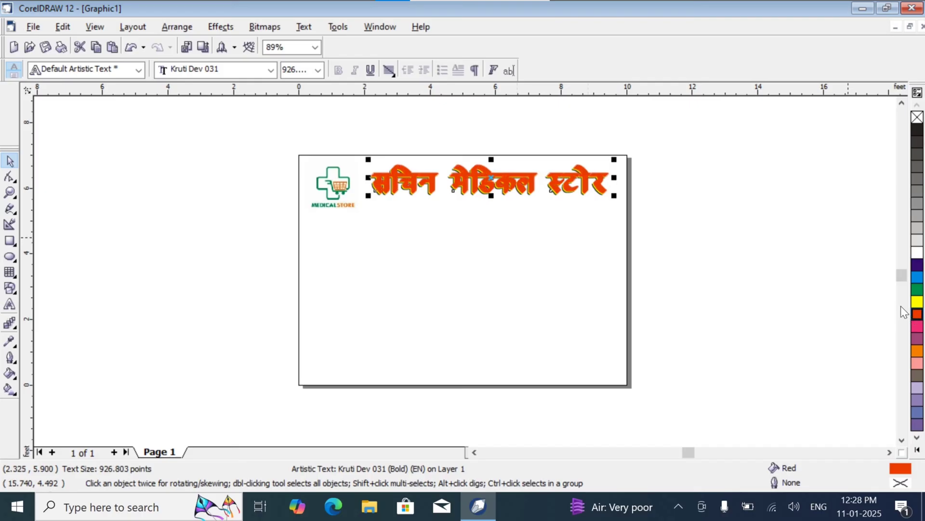
# Step: Undo the last duplicate of the heading and fill the remaining topmost copy with cyan
pyautogui.click(849, 273)
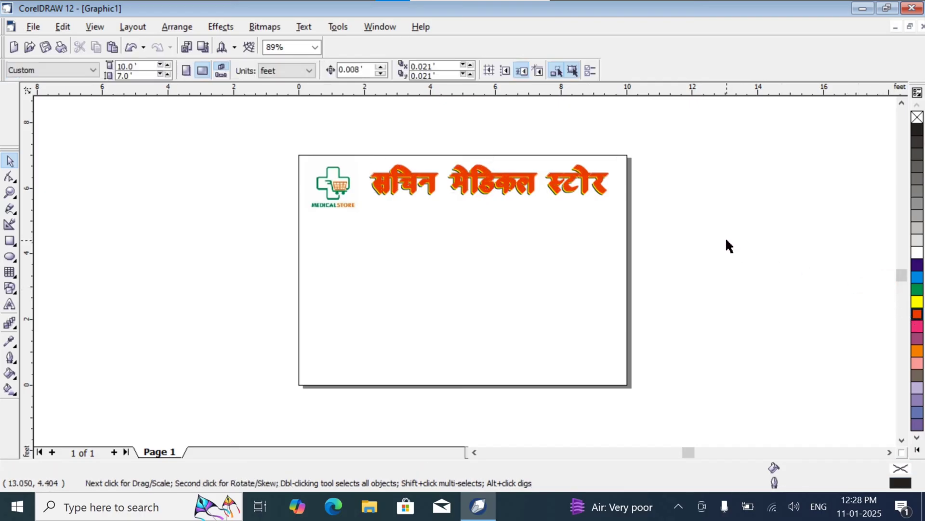
pyautogui.hotkey('ctrl', 'z')
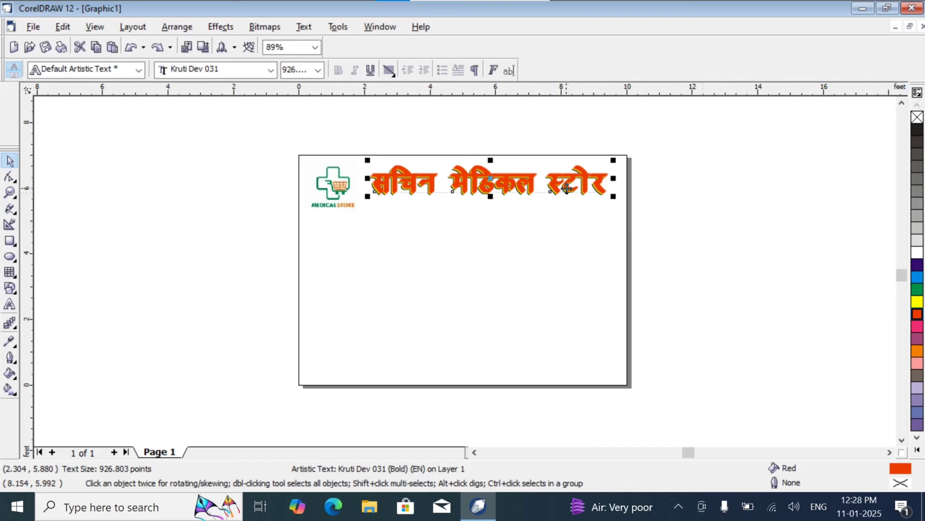
pyautogui.click(916, 277)
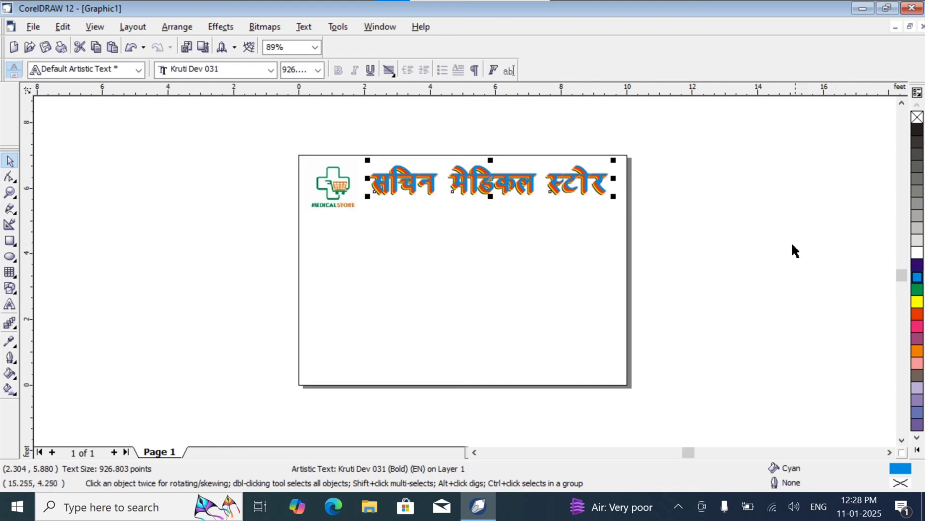
pyautogui.click(796, 263)
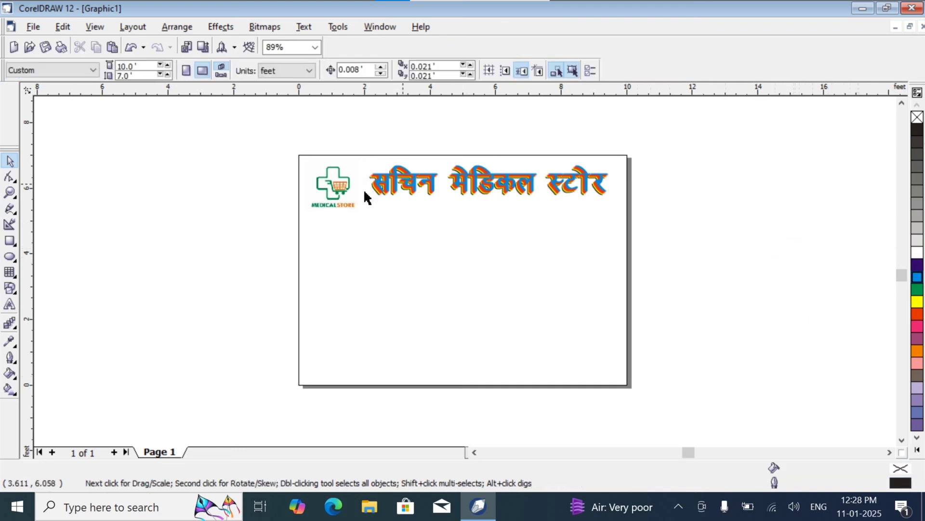
# Step: Draw a rectangle about 9.98 by 1.18 feet across the full page width, below the logo and heading
pyautogui.click(10, 192)
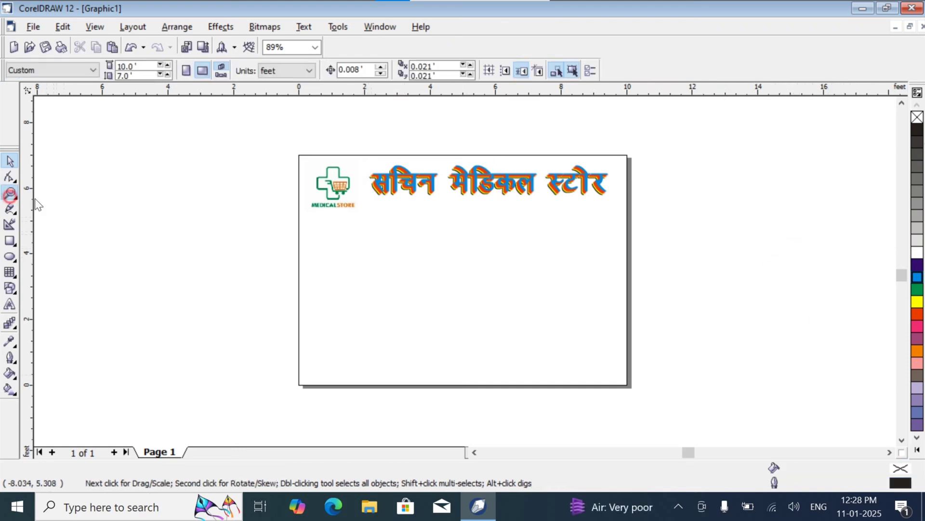
pyautogui.click(495, 250)
pyautogui.click(465, 304)
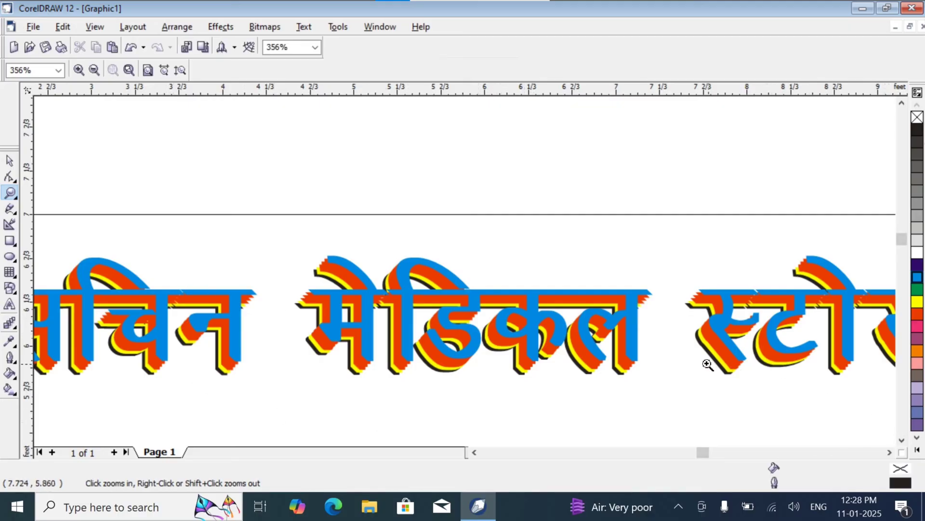
pyautogui.keyDown('shift'); pyautogui.click(668, 355); pyautogui.keyUp('shift')
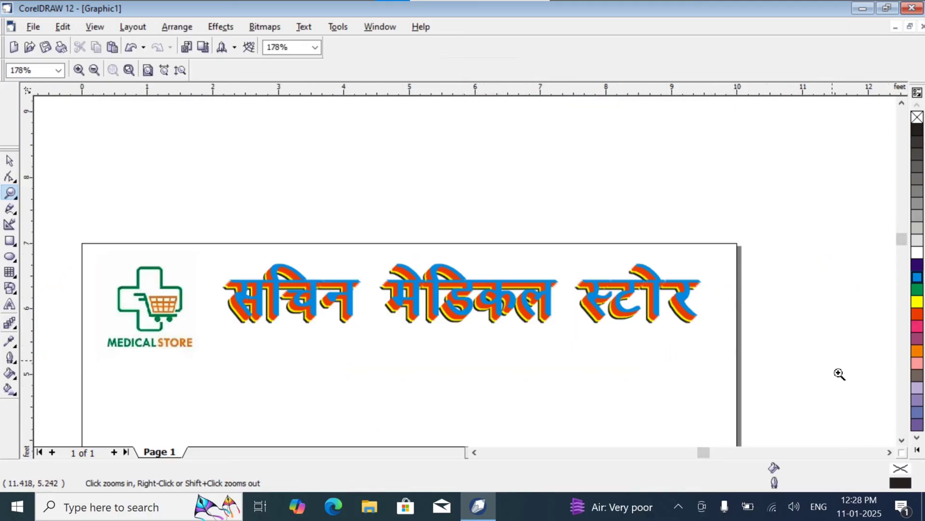
pyautogui.scroll(-4, 906, 439)
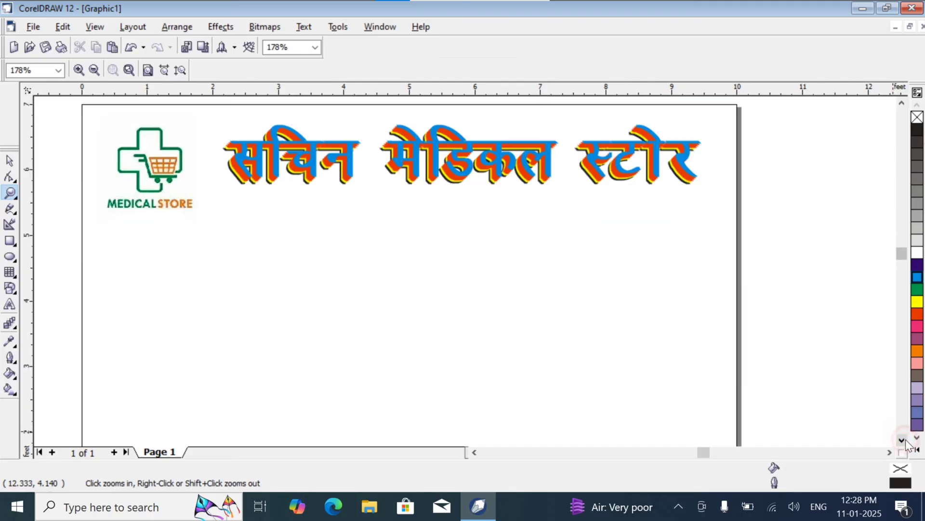
pyautogui.click(10, 161)
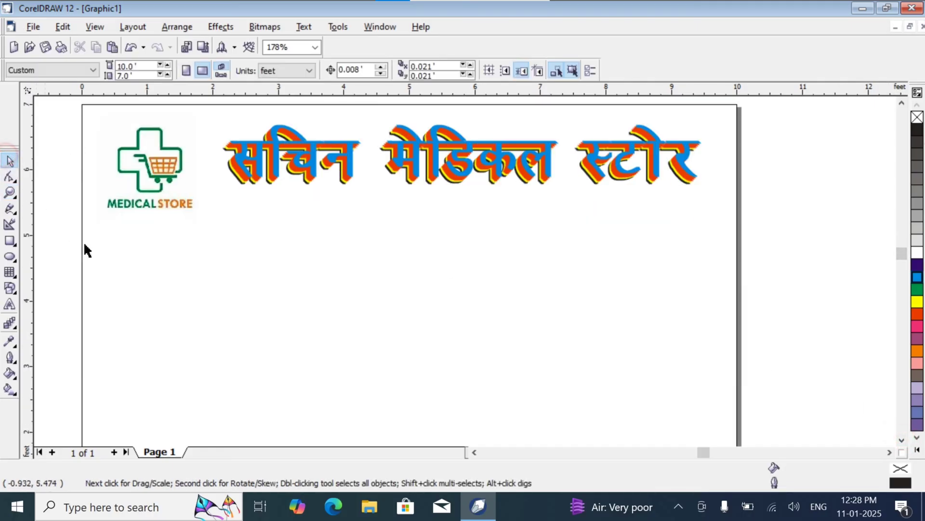
pyautogui.click(10, 241)
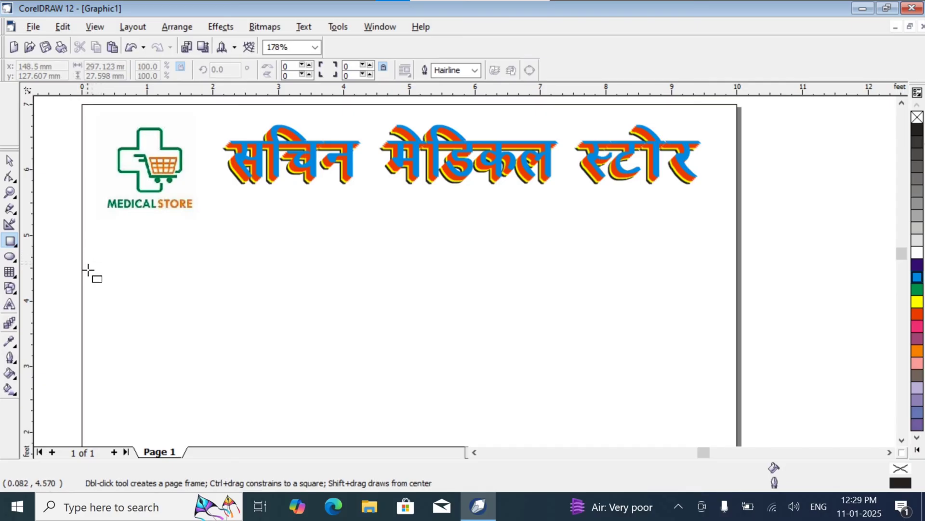
pyautogui.moveTo(83, 274)
pyautogui.mouseDown()
pyautogui.moveTo(153, 306)
pyautogui.moveTo(540, 328)
pyautogui.moveTo(737, 351)
pyautogui.mouseUp()
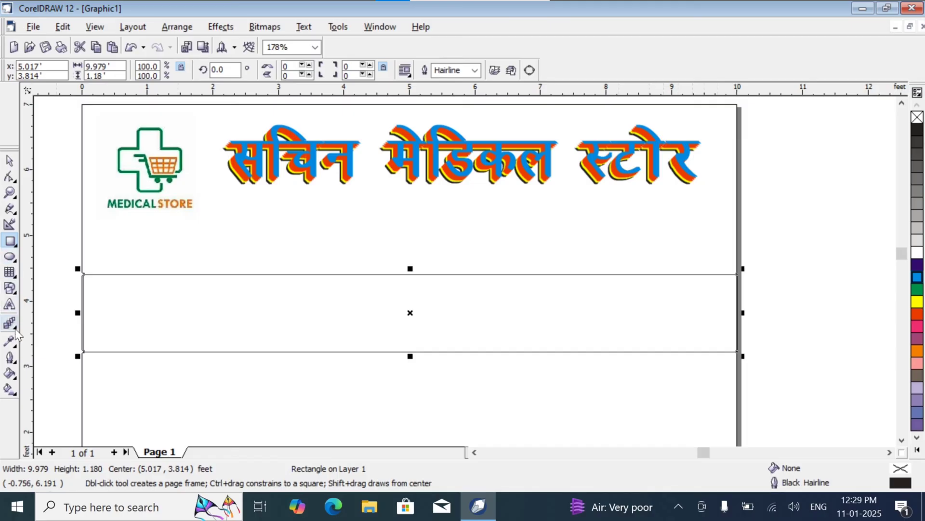
# Step: Start a new artistic text below the logo in Kruti Dev 011 and enlarge it to about 957 points
pyautogui.click(9, 305)
pyautogui.click(132, 245)
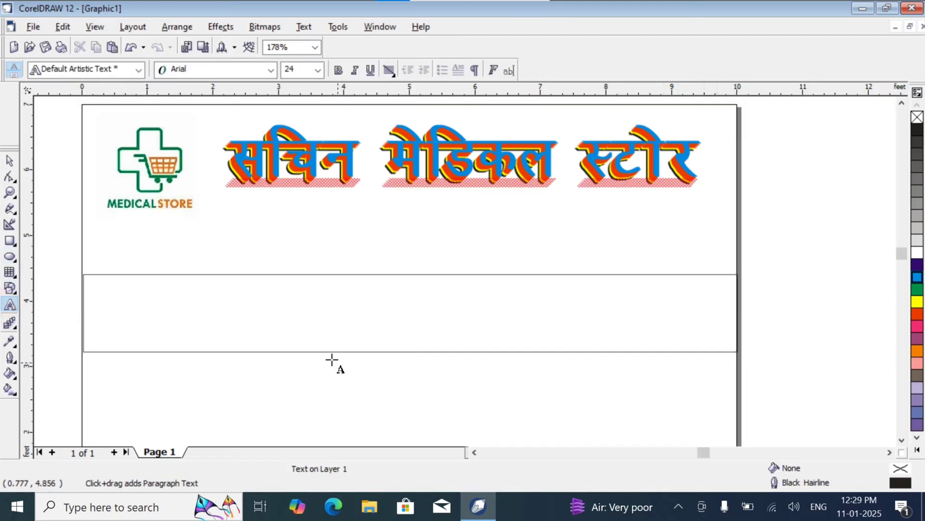
pyautogui.click(269, 70)
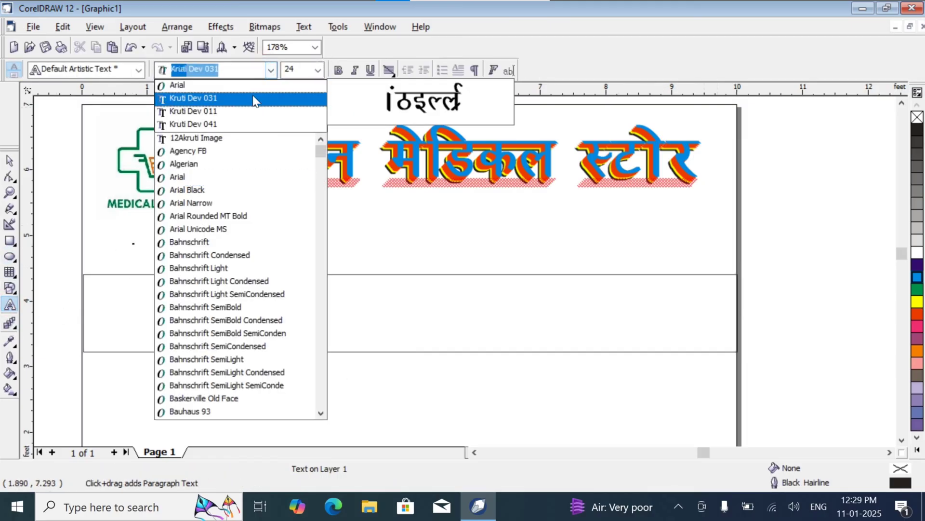
pyautogui.click(248, 112)
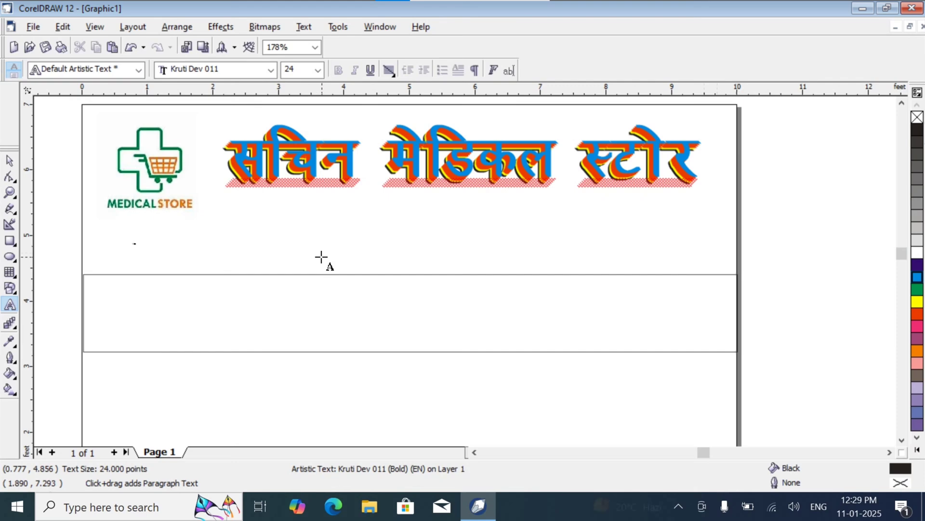
pyautogui.click(133, 244)
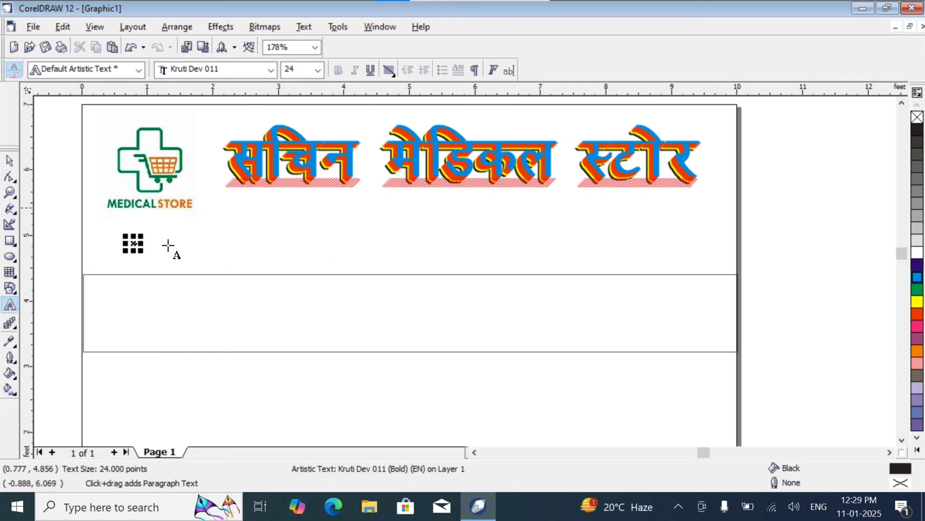
pyautogui.moveTo(140, 252); pyautogui.dragTo(228, 300)
# Step: Correct the new text's first word to सभी and continue the line with दवाइयों पर 20
pyautogui.click(166, 284)
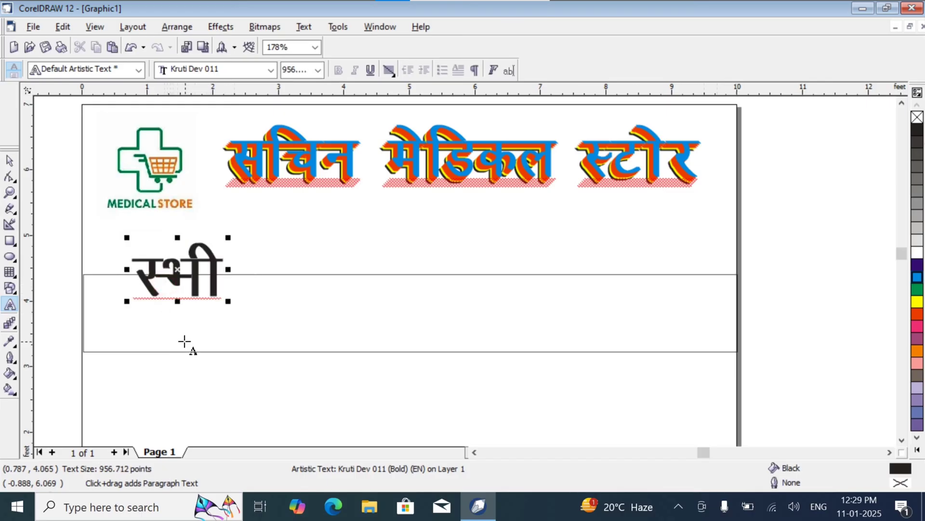
pyautogui.write('k')
pyautogui.press('Right')
pyautogui.press('Right')
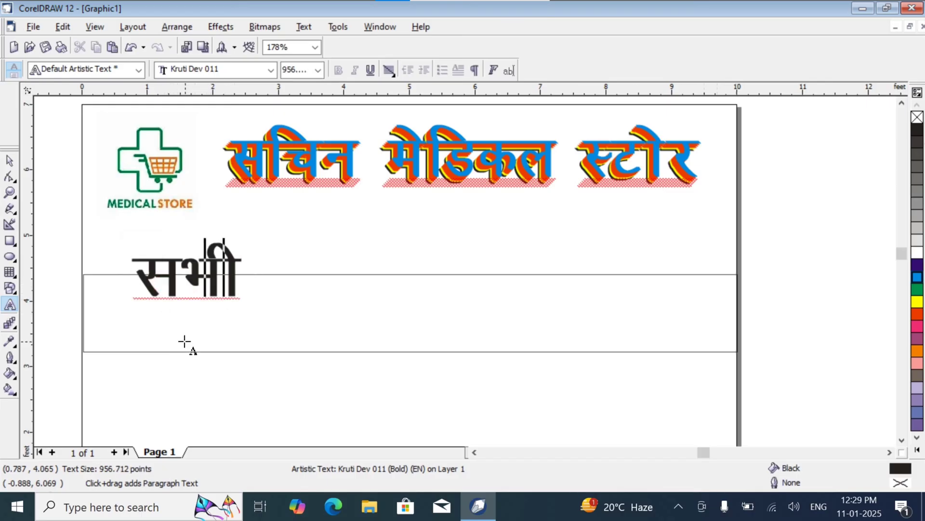
pyautogui.write('nokb')
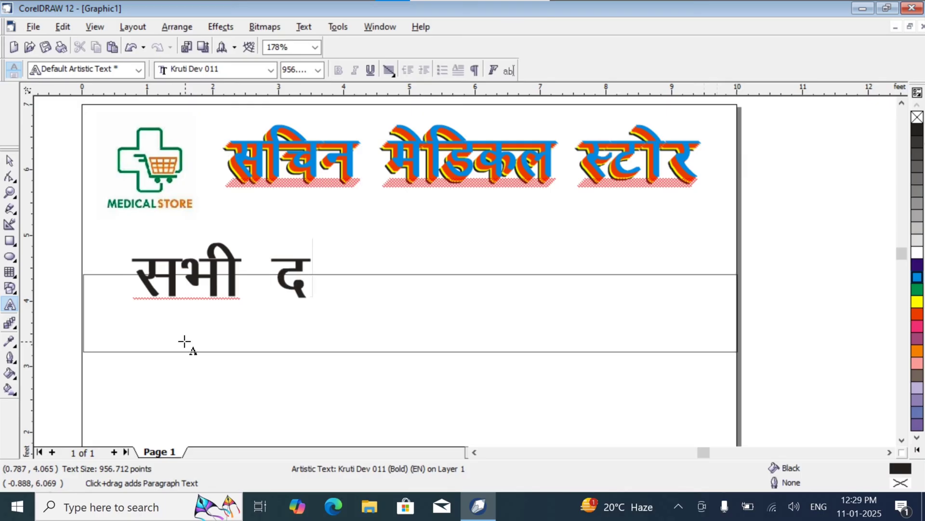
pyautogui.write(';ksa')
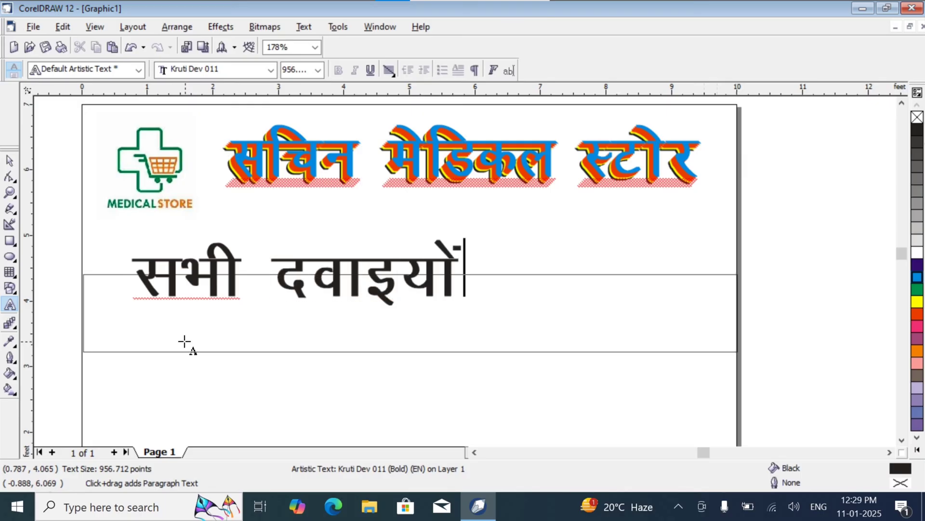
pyautogui.write(' ij ')
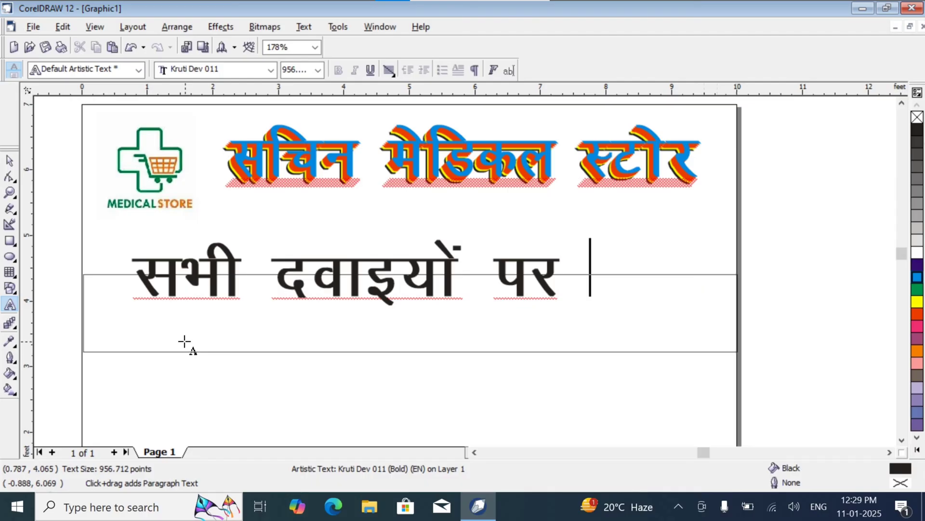
pyautogui.write('20')
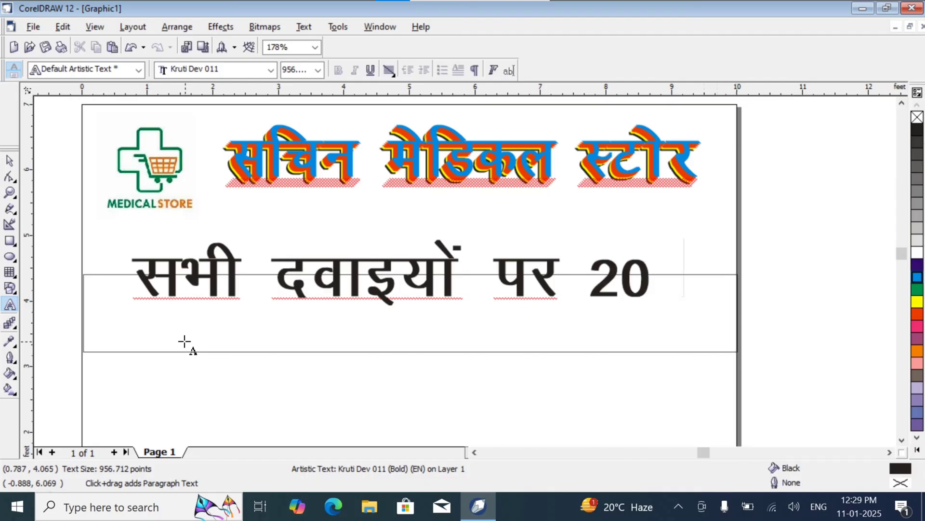
# Step: Add a percent sign directly after 20 and complete the offer line with तक की छूट
pyautogui.press('BackSpace')
pyautogui.write('% rd dh k')
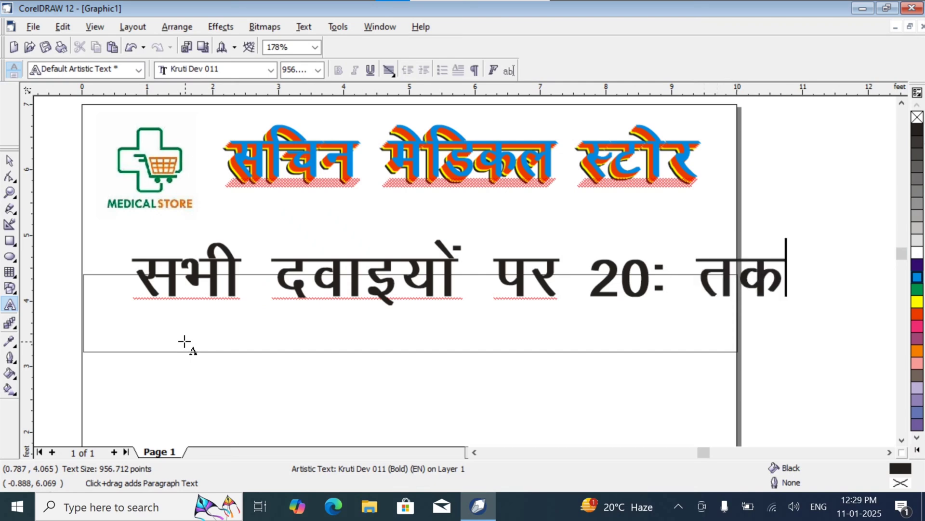
pyautogui.write('Nw')
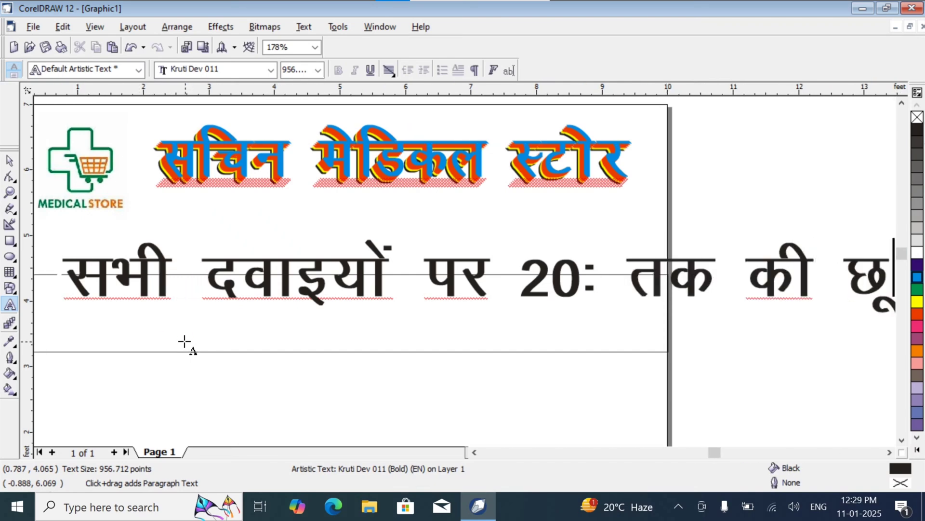
pyautogui.write('V')
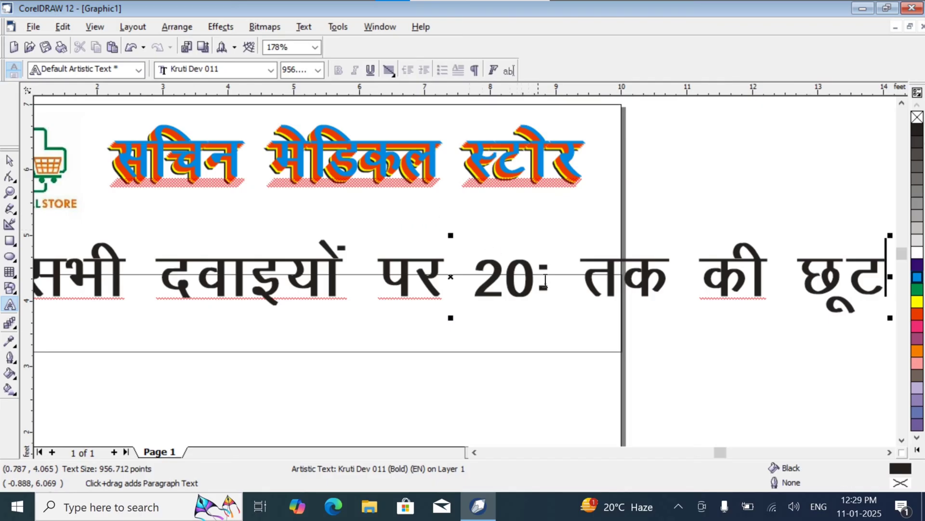
# Step: Select only the percent character after 20 and change its font to Arial
pyautogui.doubleClick(545, 280)
pyautogui.click(538, 276)
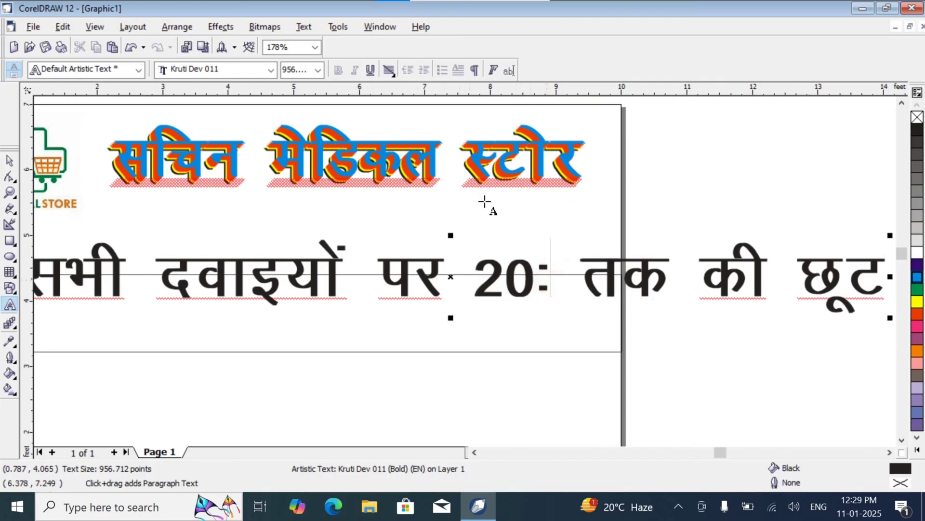
pyautogui.click(542, 281)
pyautogui.moveTo(541, 283); pyautogui.dragTo(551, 280)
pyautogui.click(548, 271)
pyautogui.hotkey('shift', 'Left')
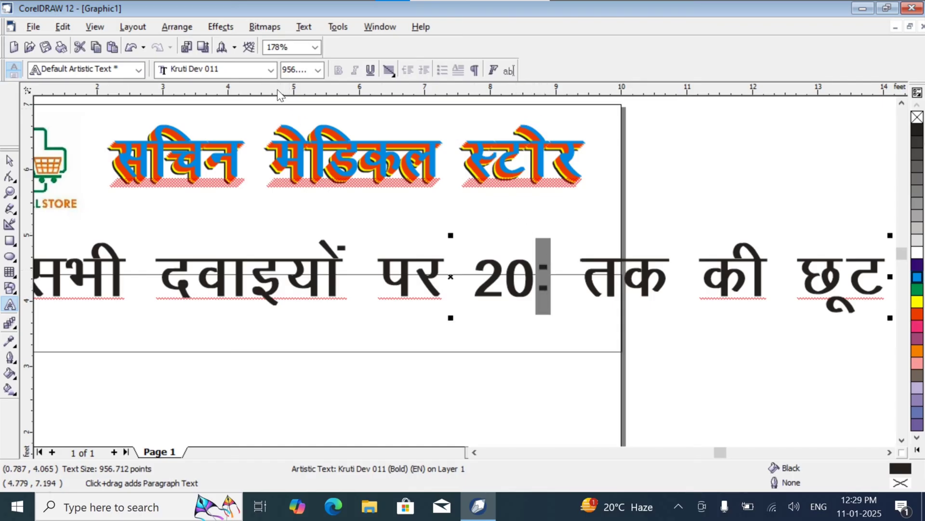
pyautogui.click(270, 70)
pyautogui.click(244, 96)
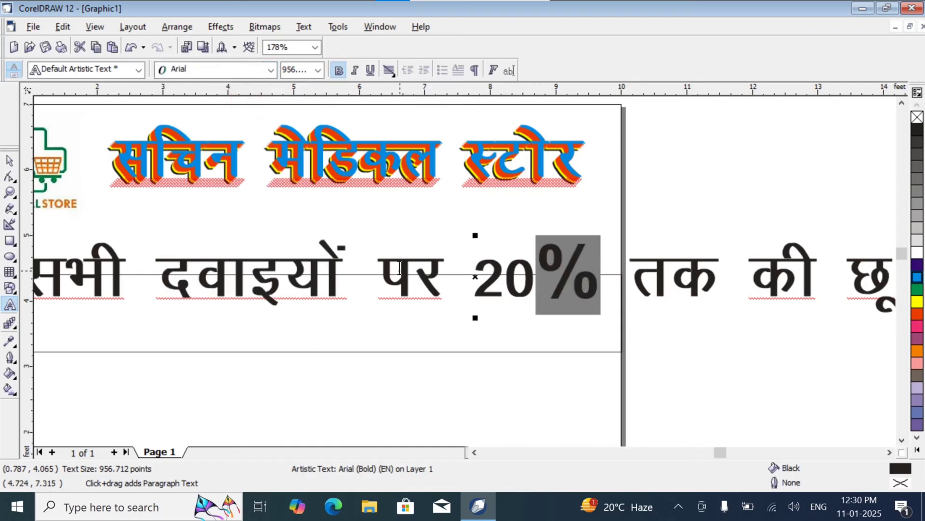
# Step: Turn off bold for the selected percent character after 20
pyautogui.click(319, 70)
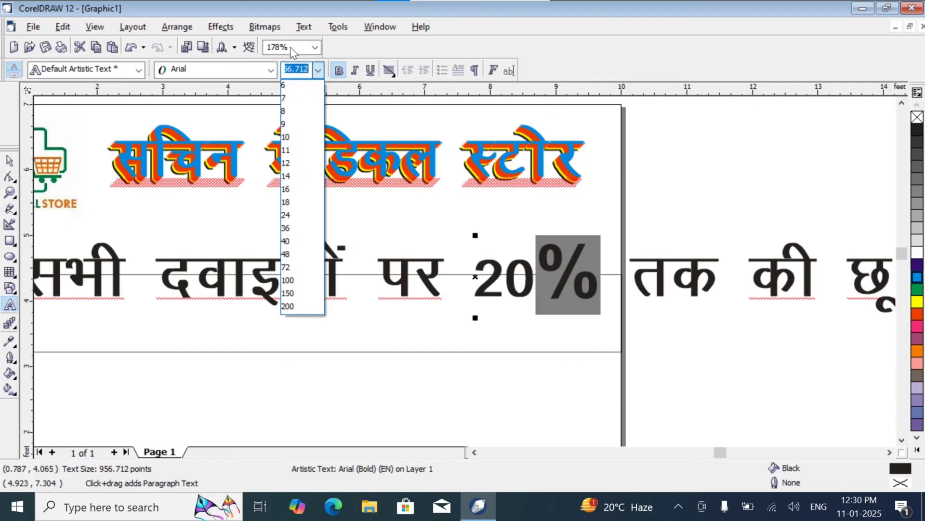
pyautogui.click(290, 48)
pyautogui.click(306, 69)
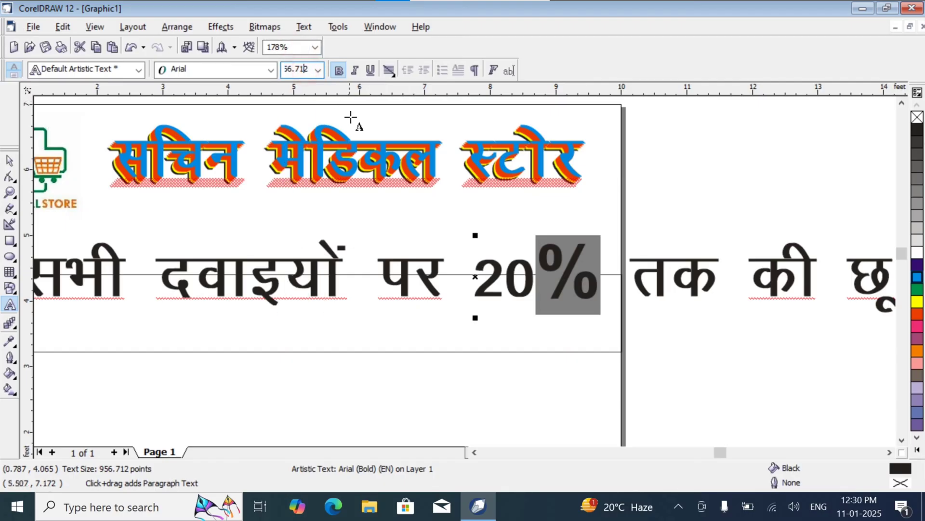
pyautogui.moveTo(287, 68); pyautogui.dragTo(297, 68)
pyautogui.click(333, 70)
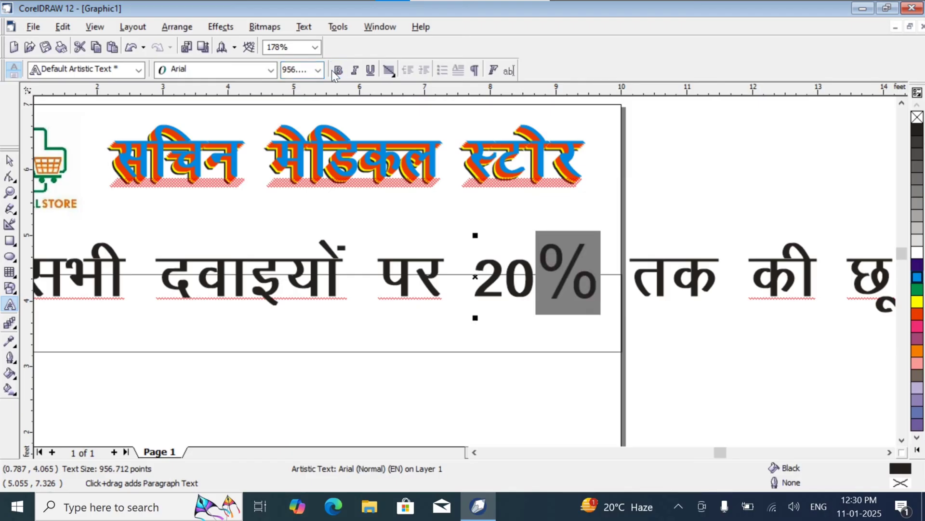
# Step: Try a 50-point size on the percent character and undo it
pyautogui.write('0')
pyautogui.hotkey('ctrl', 'z')
pyautogui.click(297, 69)
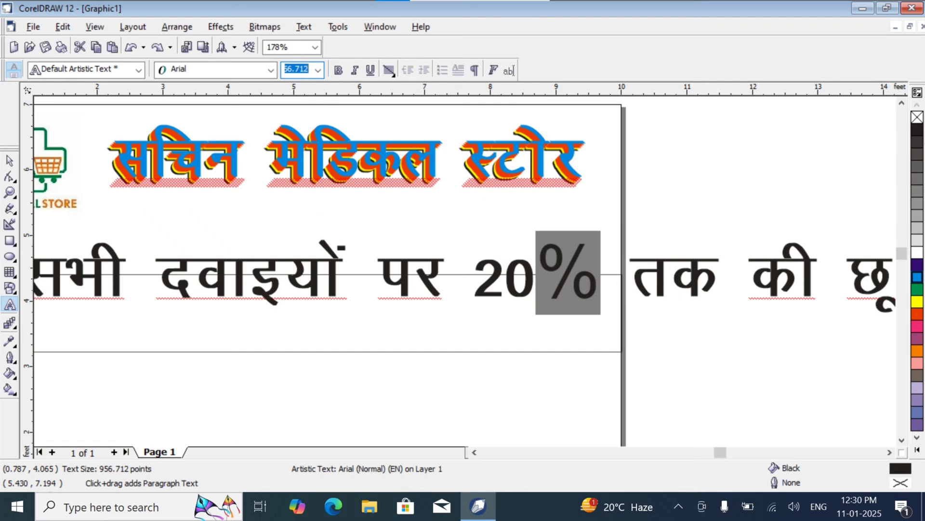
pyautogui.write('50')
pyautogui.press('Return')
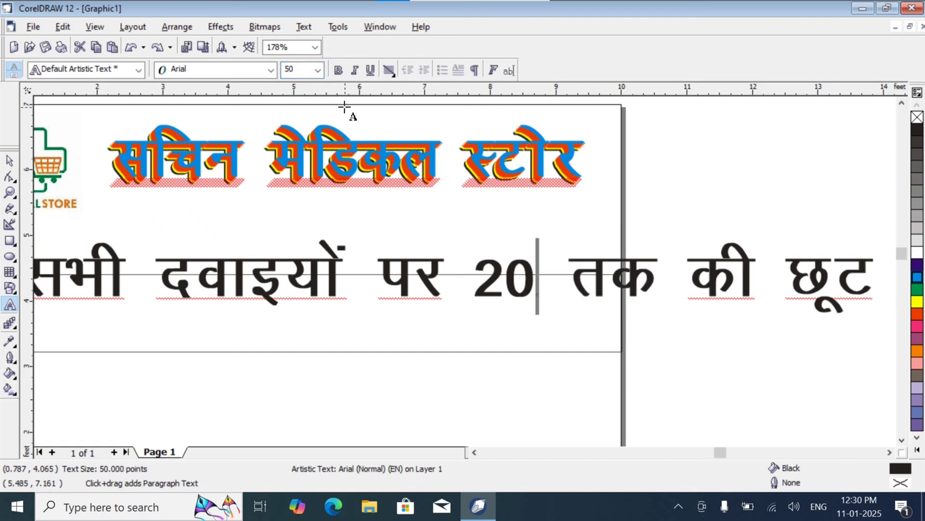
pyautogui.hotkey('ctrl', 'z')
# Step: Set the percent character's size to 800, 750 and finally 700 points
pyautogui.click(311, 68)
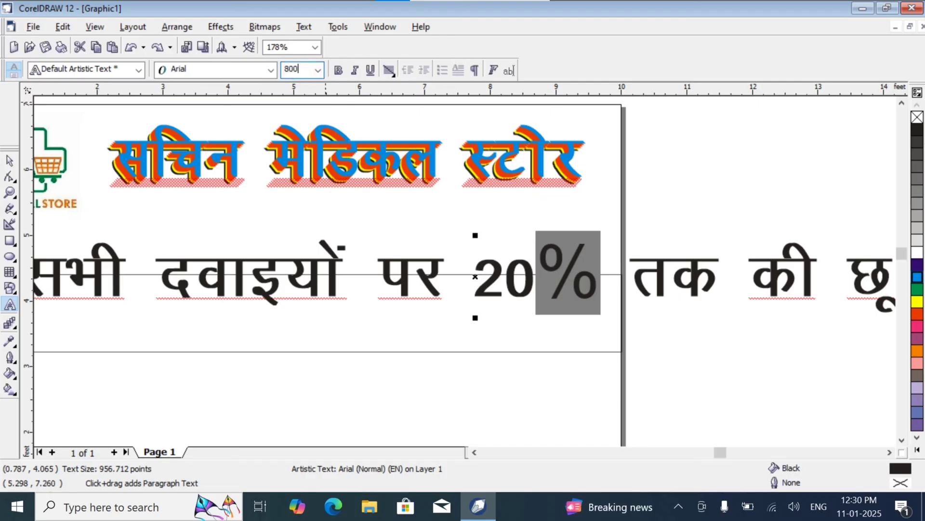
pyautogui.write('800')
pyautogui.press('Return')
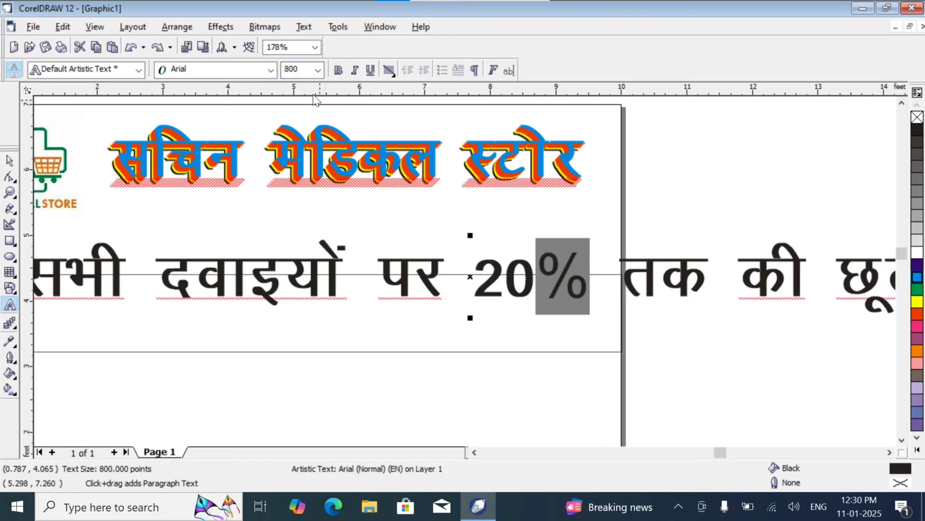
pyautogui.click(294, 69)
pyautogui.write('750')
pyautogui.press('Return')
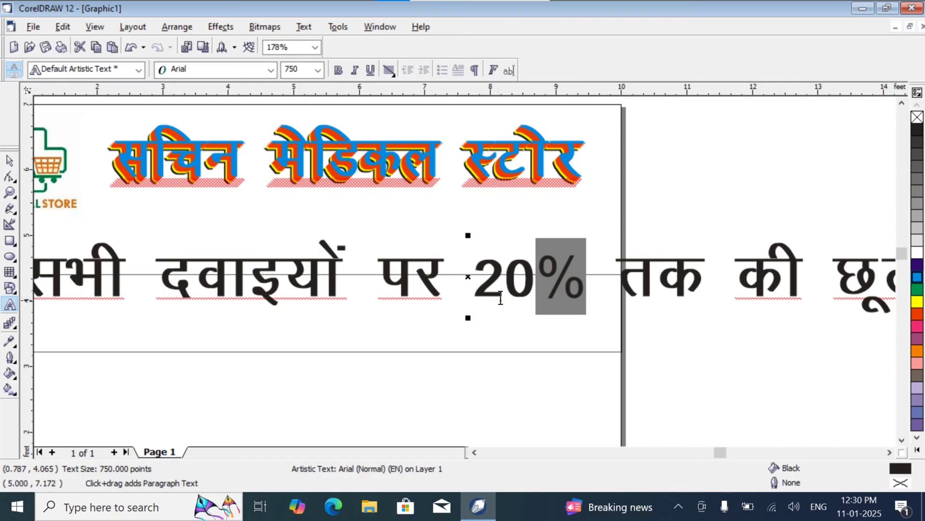
pyautogui.click(289, 72)
pyautogui.write('700')
pyautogui.press('Return')
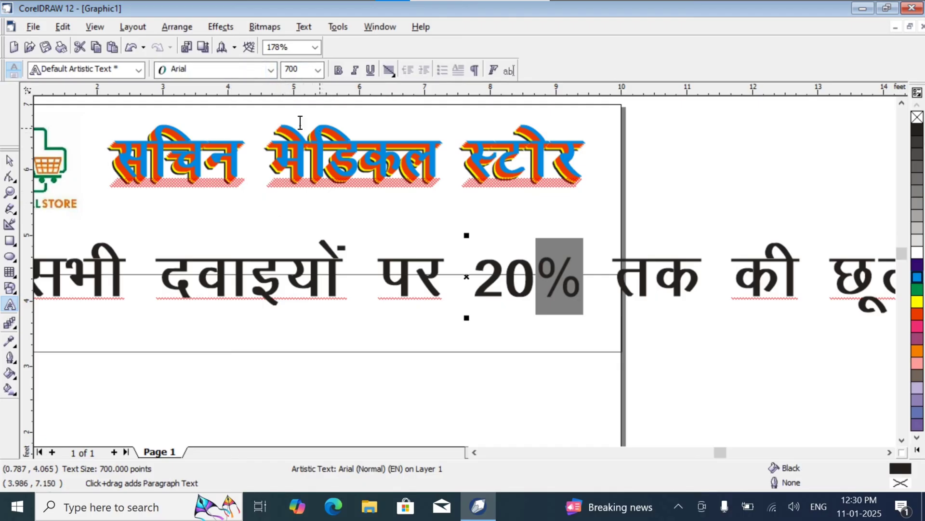
# Step: Scale the whole offer line down to about 653 points and move it inside the long rectangle below the logo
pyautogui.click(10, 160)
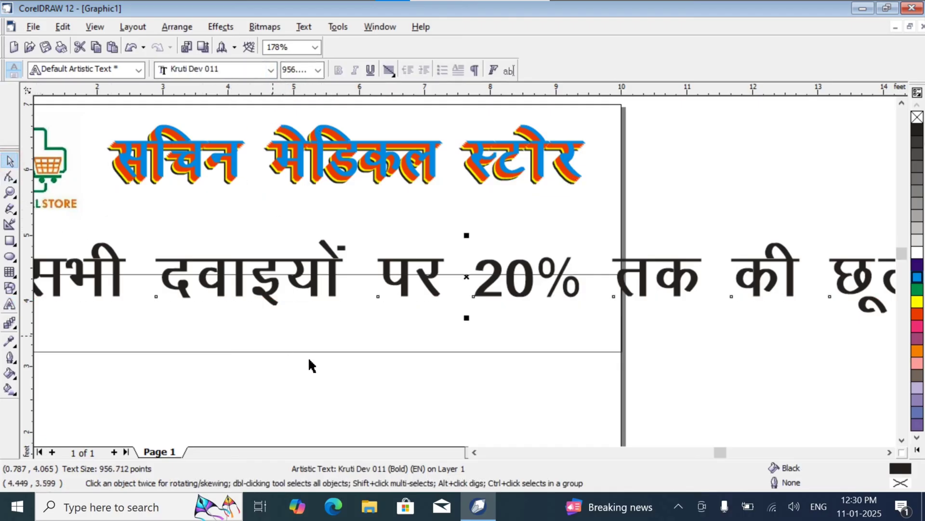
pyautogui.click(890, 451)
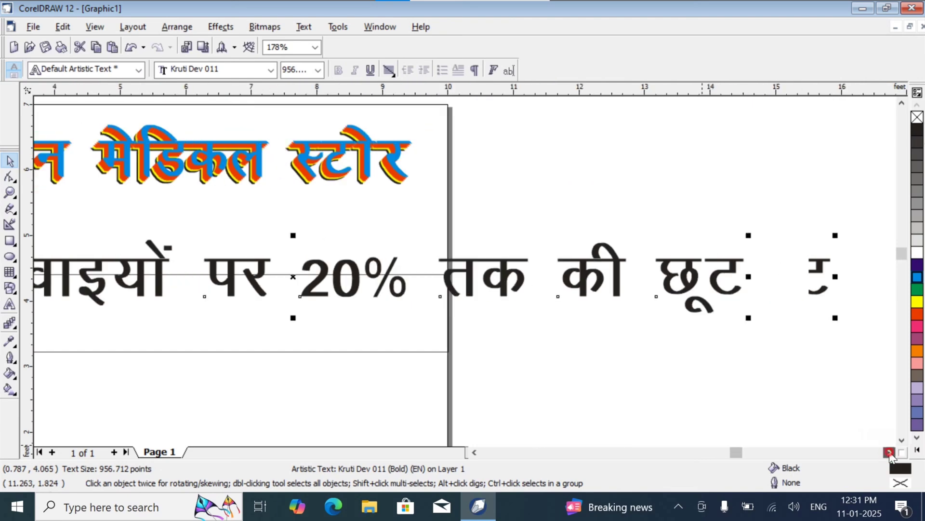
pyautogui.moveTo(751, 317); pyautogui.dragTo(465, 299)
pyautogui.click(474, 452)
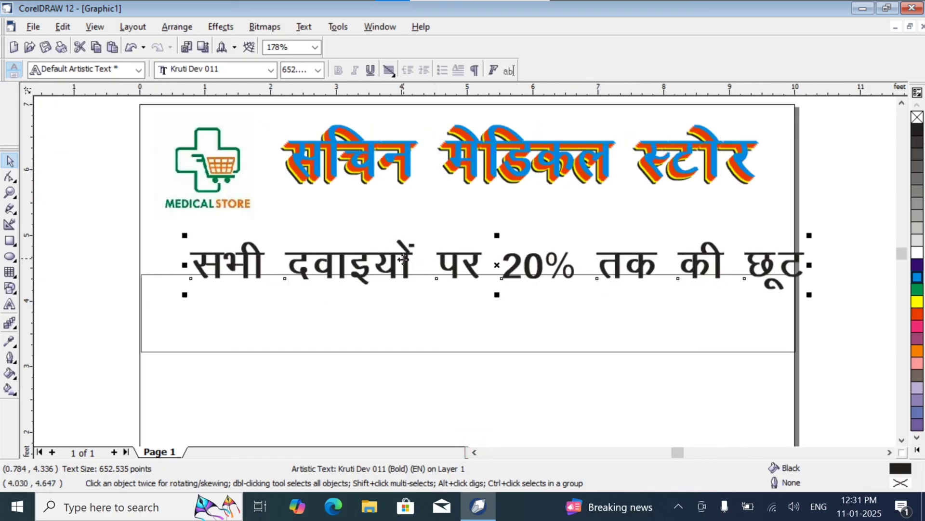
pyautogui.moveTo(403, 268); pyautogui.dragTo(373, 307)
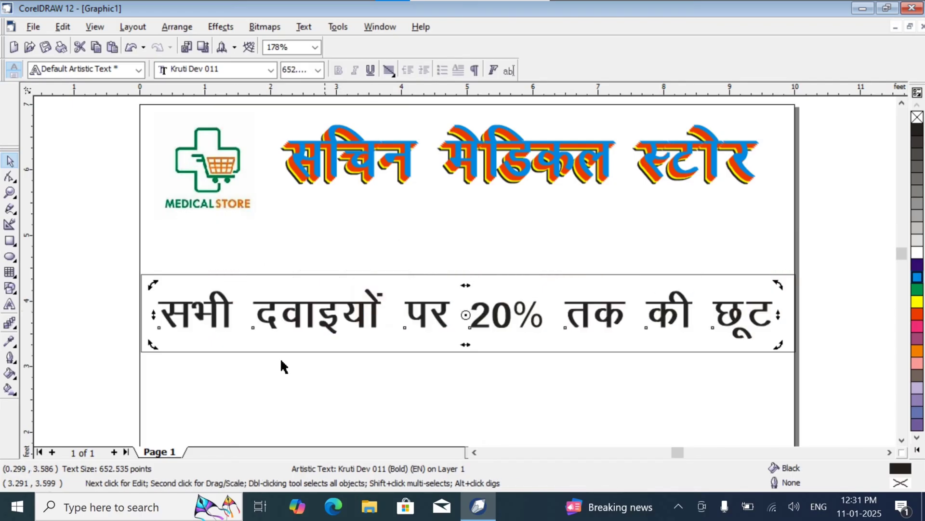
# Step: Give the rectangle behind the offer line a cyan fill and outline, and fill the text with white
pyautogui.click(157, 365)
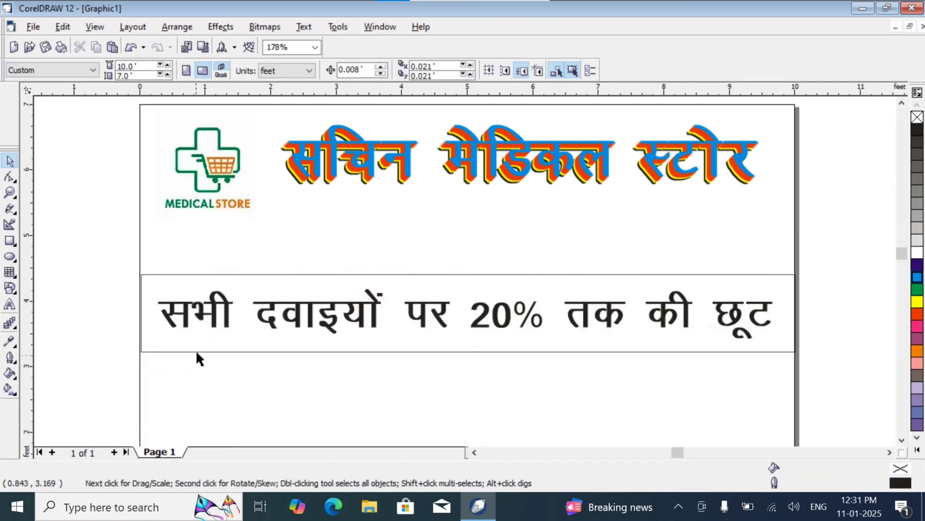
pyautogui.click(199, 350)
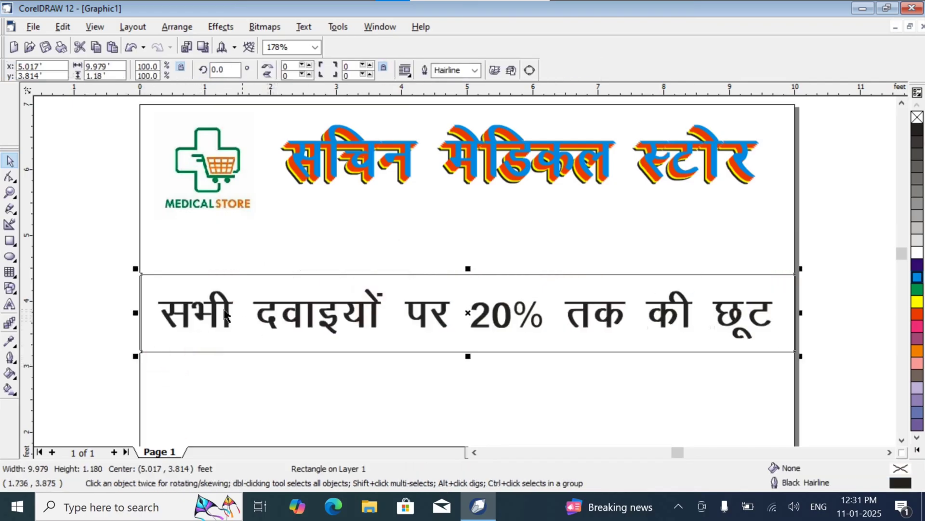
pyautogui.click(208, 313)
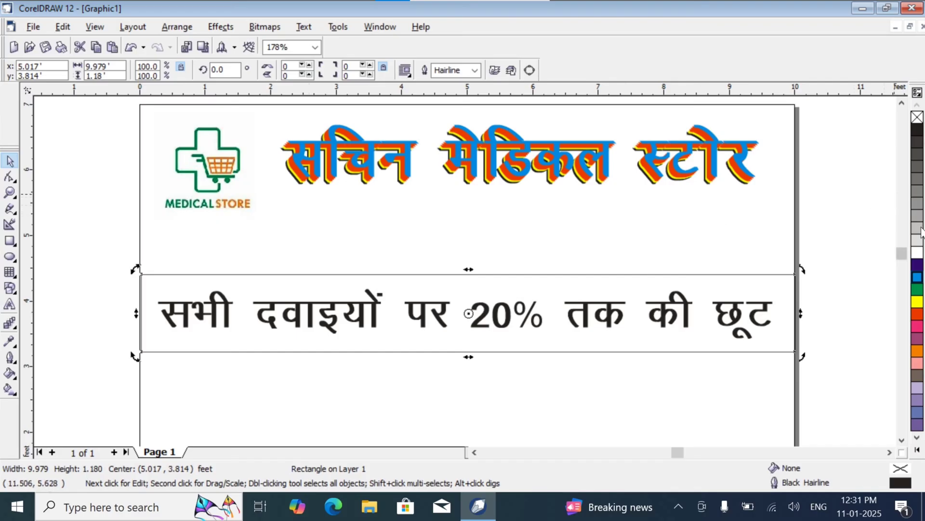
pyautogui.click(917, 278)
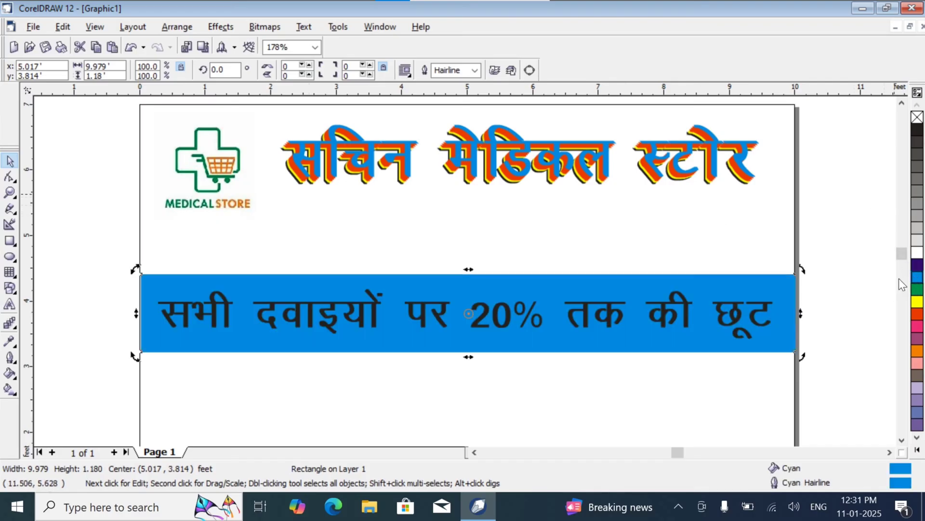
pyautogui.click(850, 288)
pyautogui.click(753, 319)
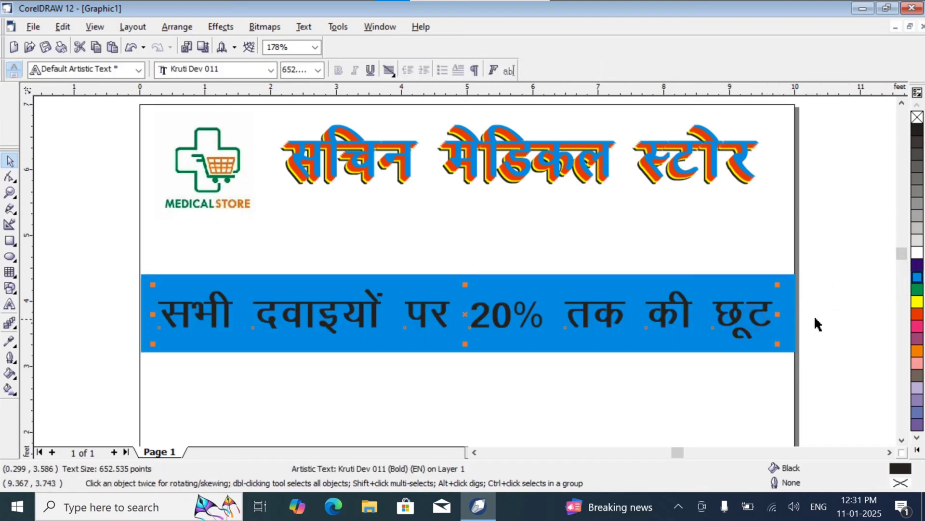
pyautogui.click(917, 253)
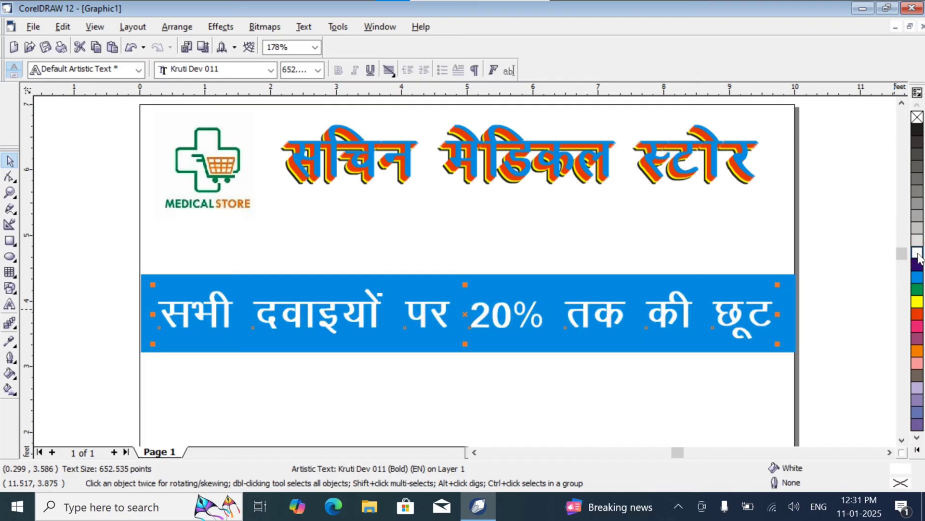
# Step: Duplicate the white offer line and fill the copy with red
pyautogui.hotkey('ctrl', 'd')
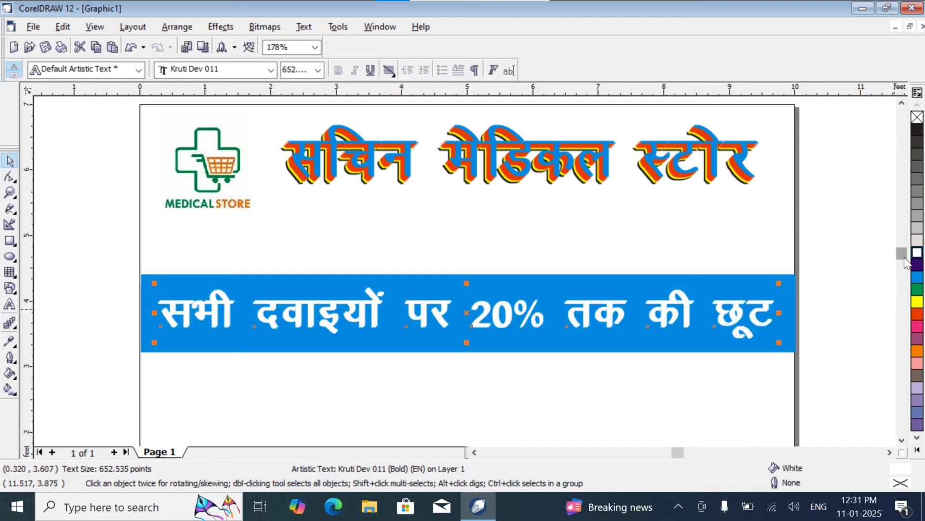
pyautogui.click(917, 290)
pyautogui.click(918, 302)
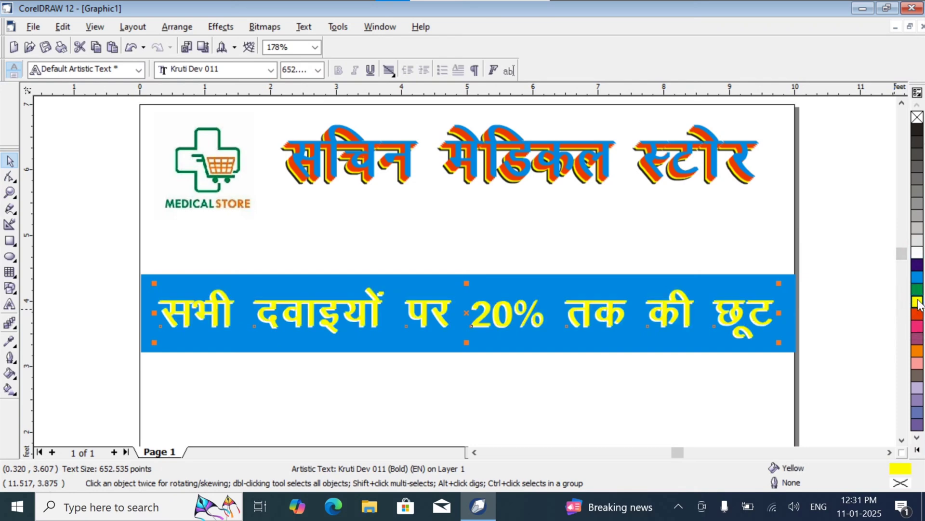
pyautogui.click(918, 315)
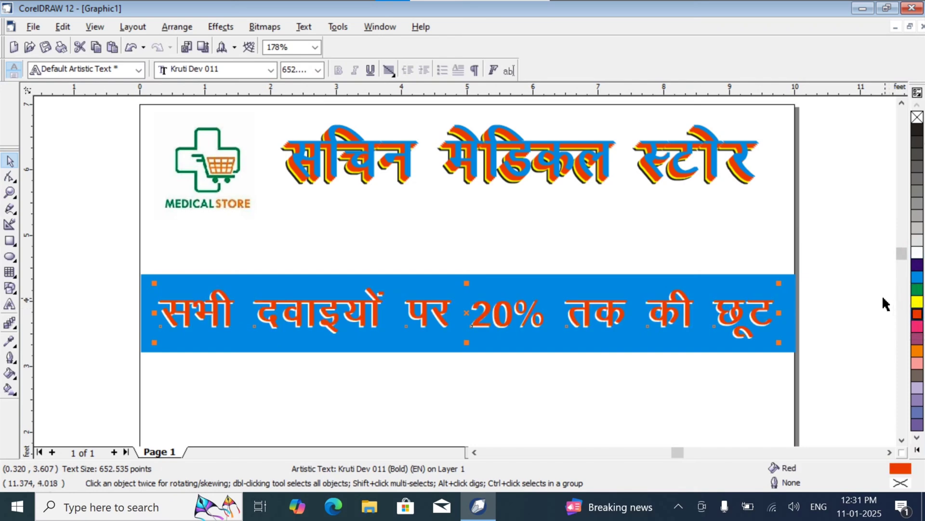
# Step: Nudge the red copy two steps right and two steps up over the white text, and deselect it
pyautogui.press('Right')
pyautogui.press('Up')
pyautogui.press('Right')
pyautogui.press('Up')
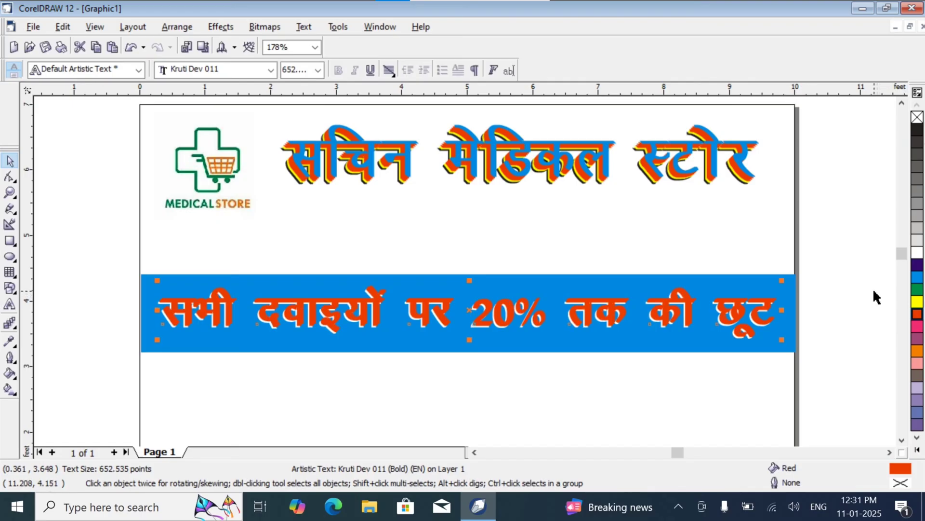
pyautogui.click(852, 284)
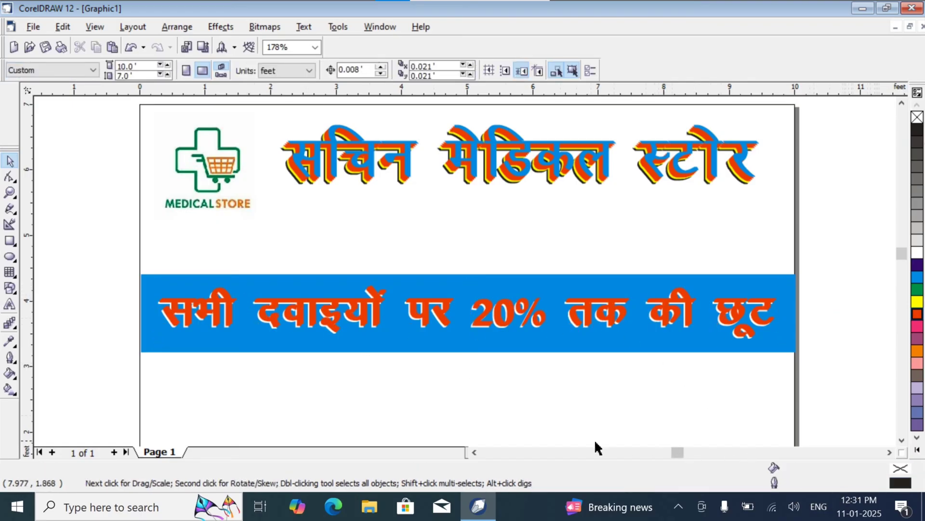
# Step: Choose the pill image 55 from the Desktop folder for import into the banner
pyautogui.click(474, 452)
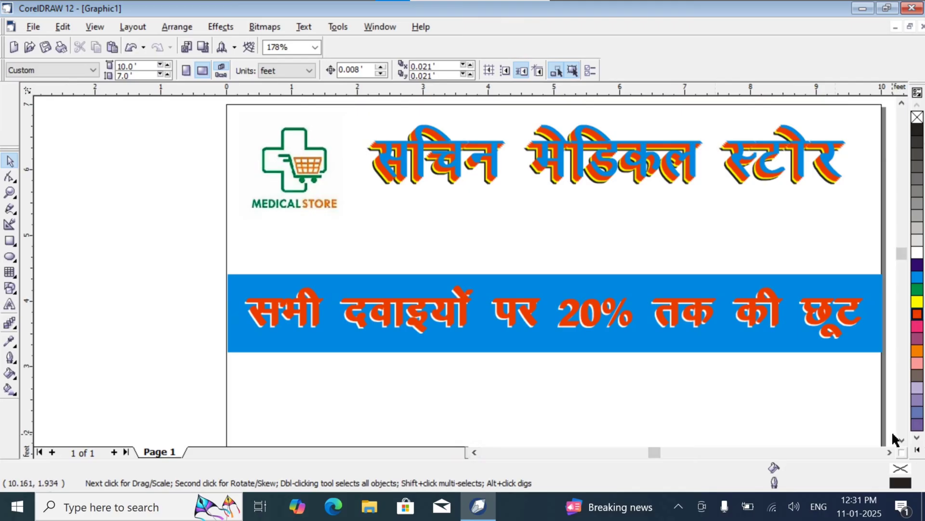
pyautogui.click(902, 439)
pyautogui.click(902, 440)
pyautogui.click(890, 453)
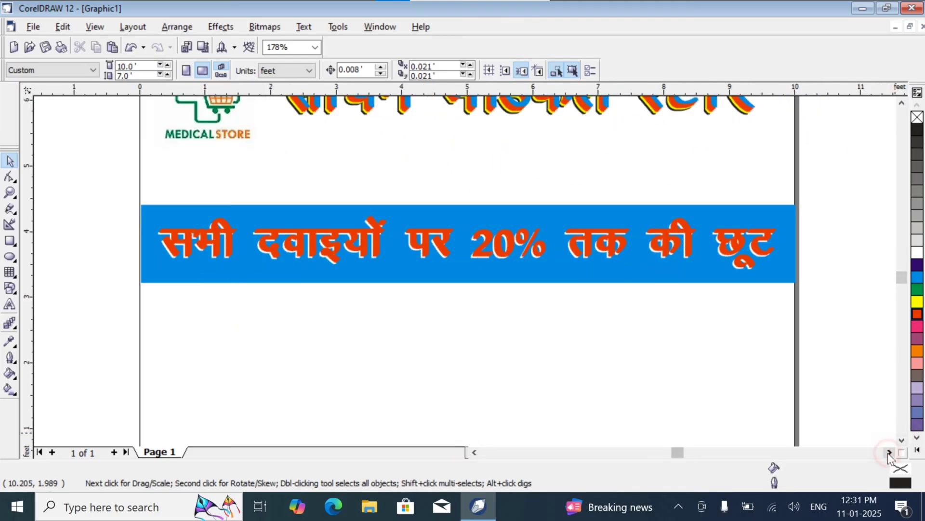
pyautogui.click(902, 439)
pyautogui.click(902, 439)
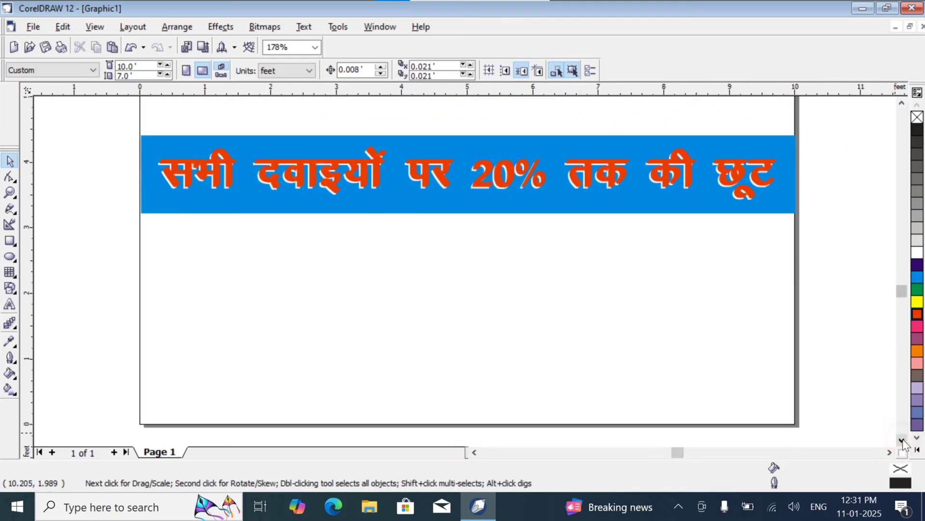
pyautogui.click(33, 27)
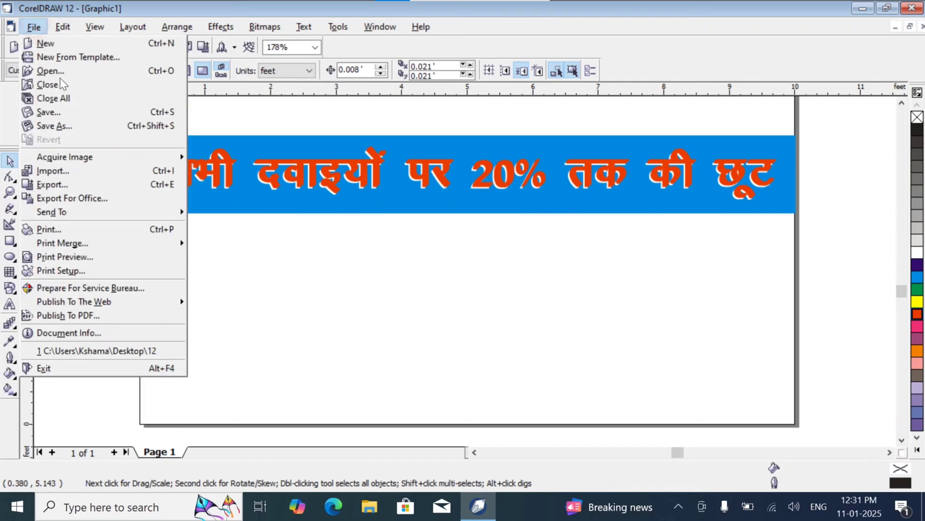
pyautogui.click(107, 173)
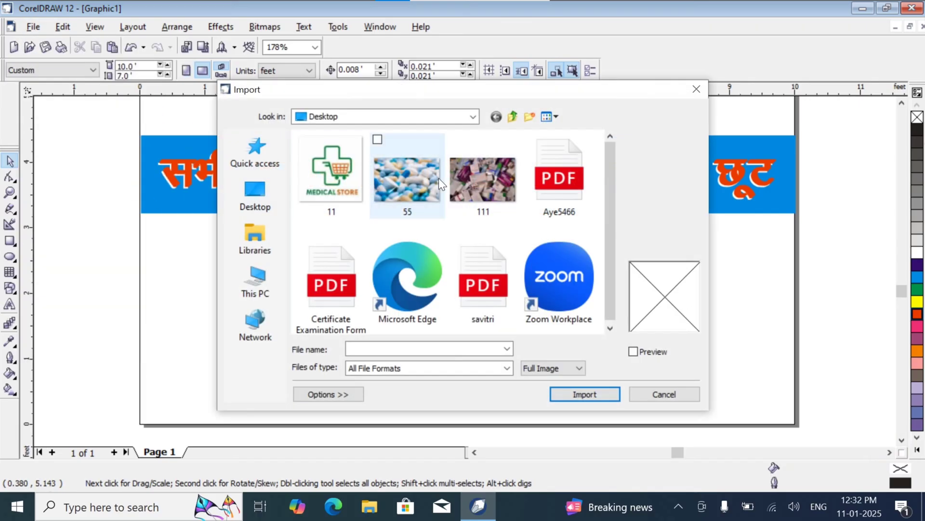
pyautogui.click(487, 169)
pyautogui.click(410, 180)
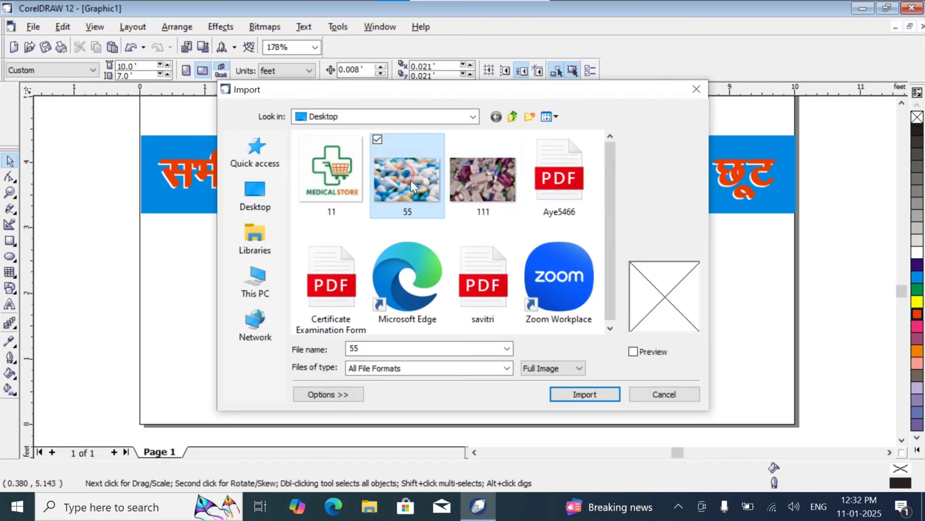
pyautogui.click(592, 393)
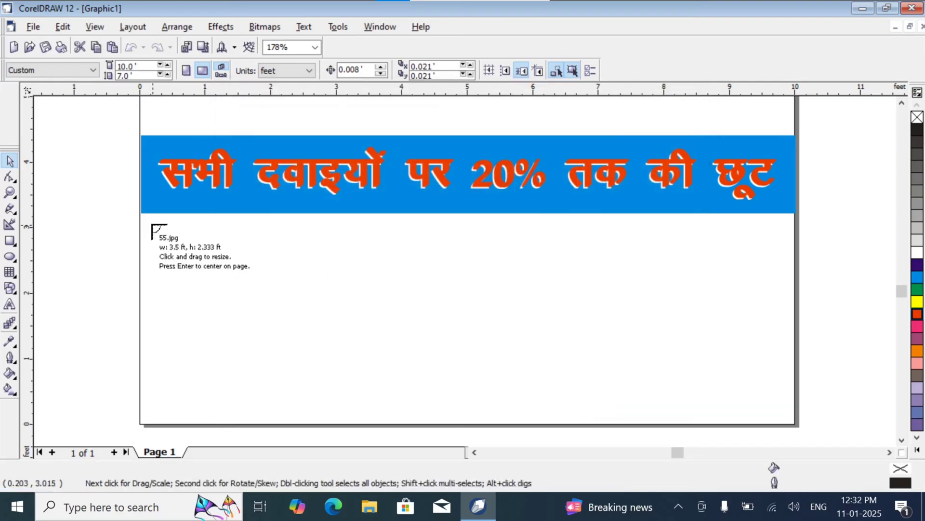
# Step: Place the pill image under the left part of the blue band at about 3.58 by 2.39 feet
pyautogui.click(148, 220)
pyautogui.moveTo(276, 348); pyautogui.dragTo(382, 310)
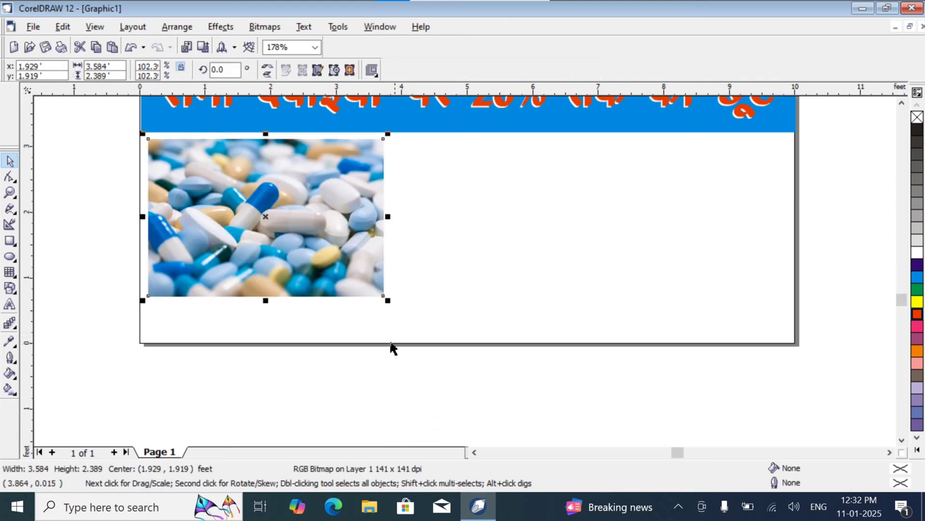
pyautogui.click(441, 284)
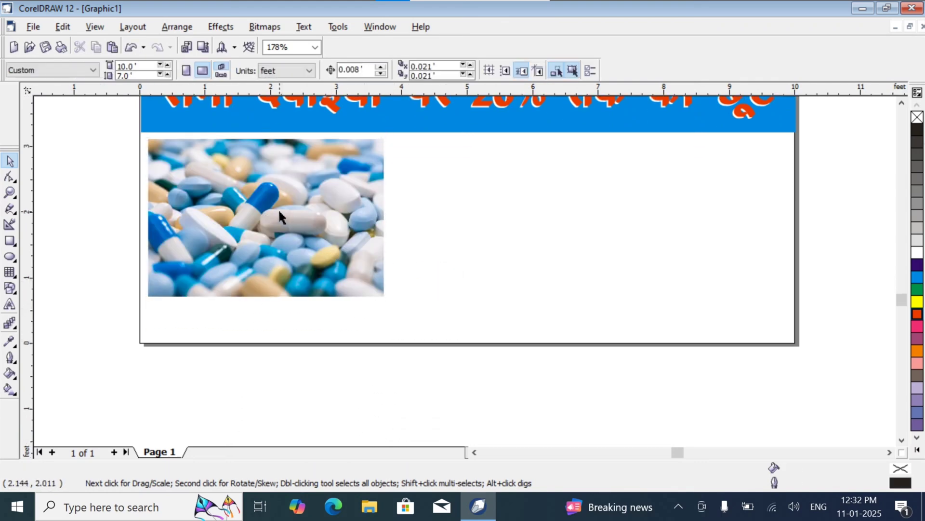
# Step: Import image 111 from the Desktop folder and place it beside the pill photo with a narrow gap, at about 3.64 by 2.42 feet
pyautogui.click(38, 28)
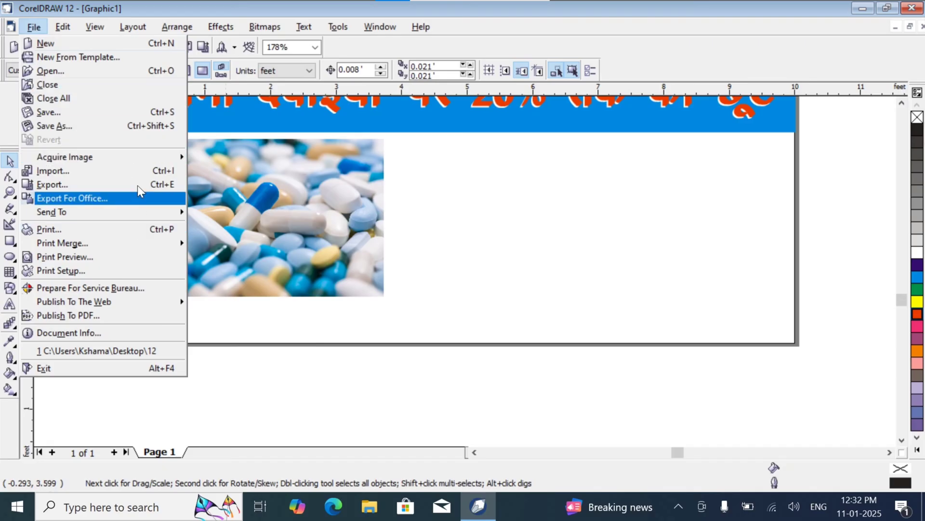
pyautogui.click(130, 167)
pyautogui.click(450, 186)
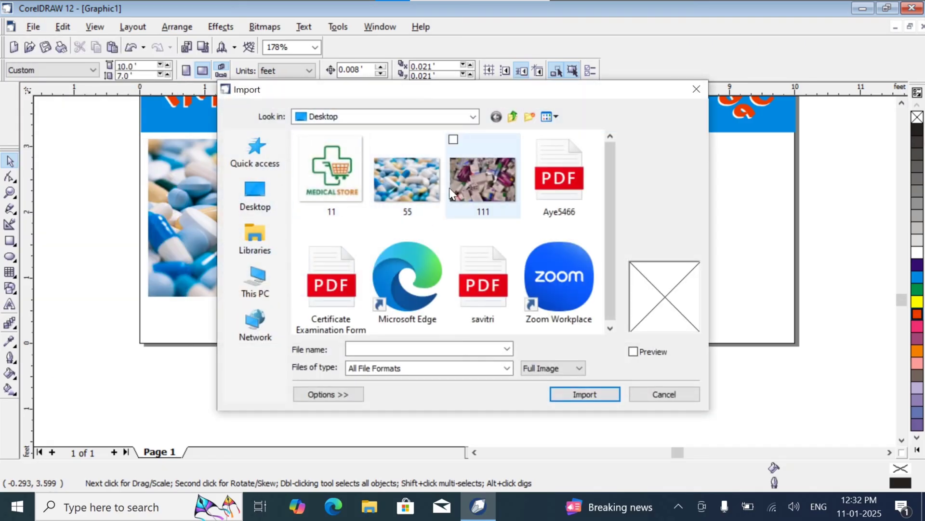
pyautogui.click(590, 398)
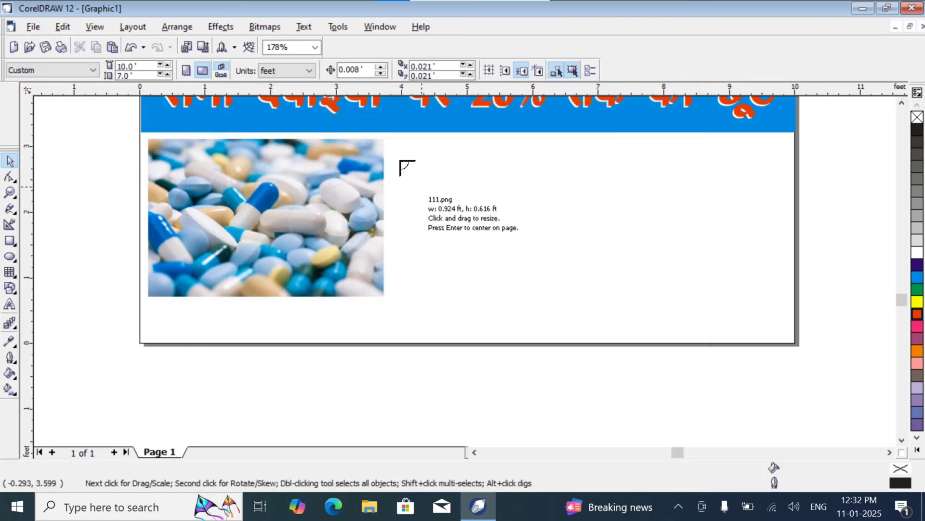
pyautogui.moveTo(387, 139); pyautogui.dragTo(620, 431)
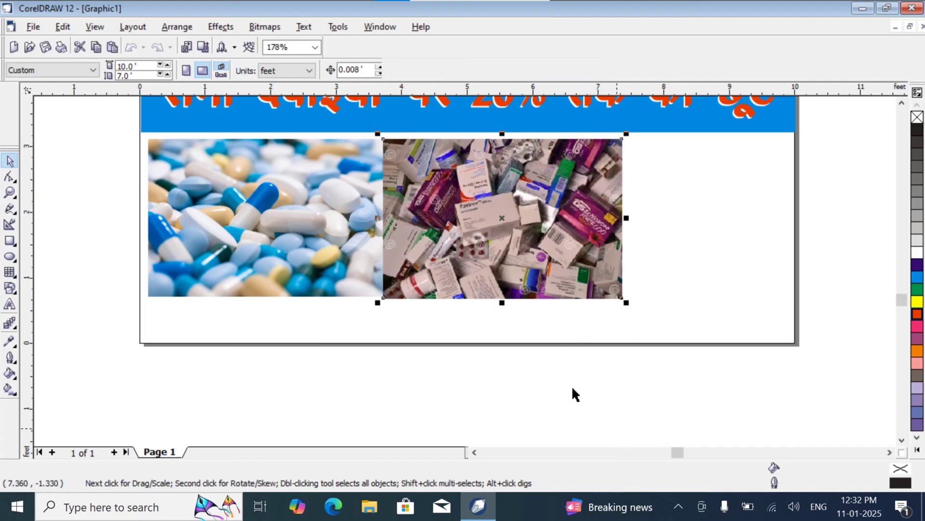
pyautogui.moveTo(555, 197); pyautogui.dragTo(565, 197)
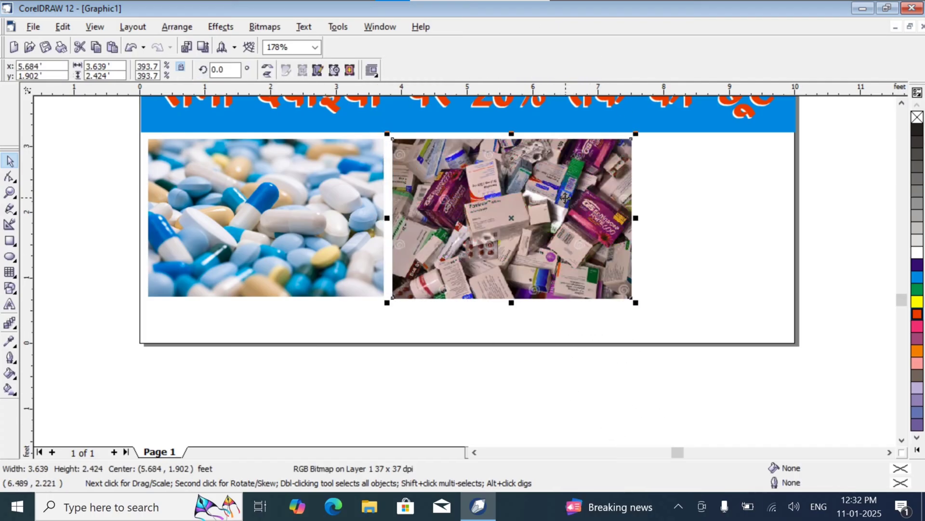
pyautogui.click(790, 176)
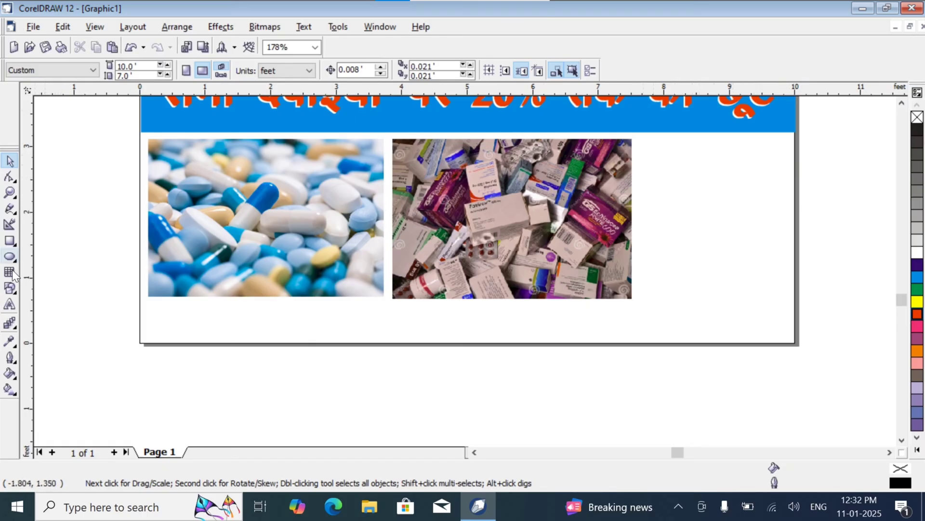
# Step: Add the artistic text नोट in Kruti Dev 011 beside the medicine-box photo and enlarge it to about 786 points
pyautogui.click(9, 304)
pyautogui.click(653, 155)
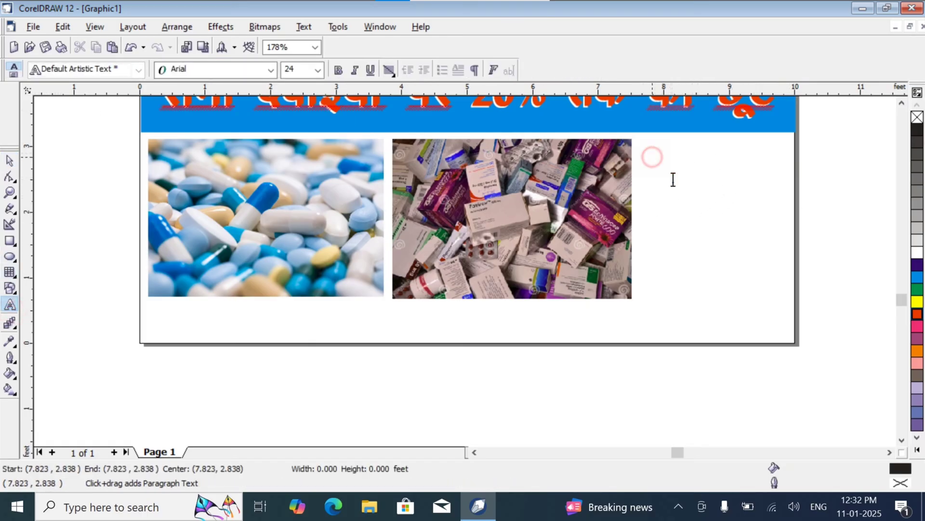
pyautogui.click(271, 70)
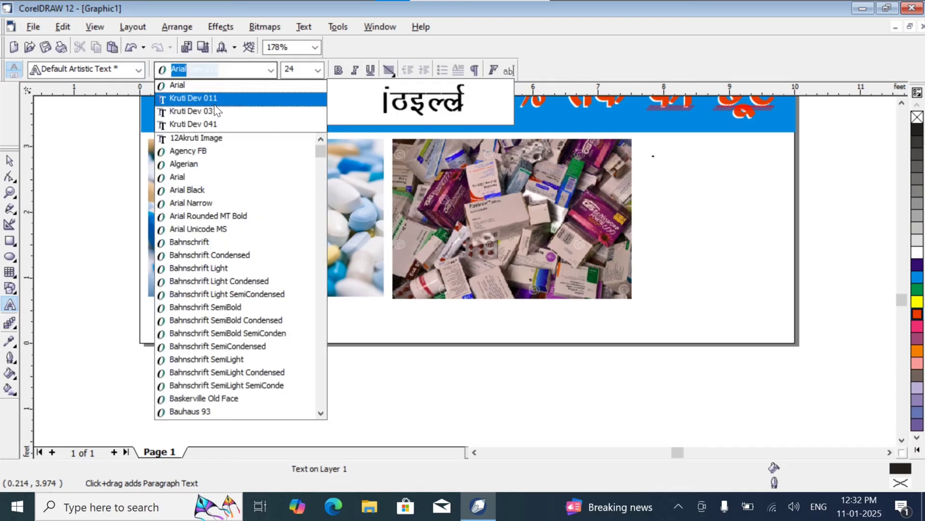
pyautogui.click(215, 99)
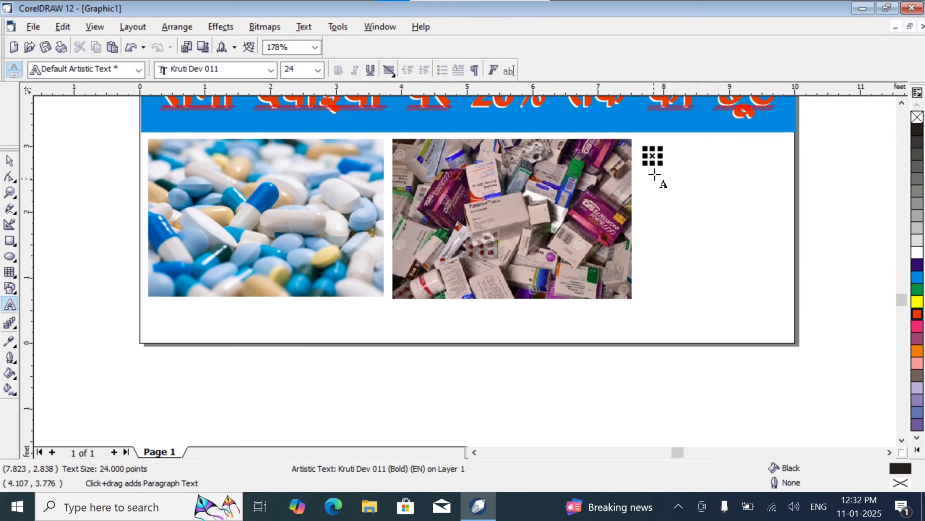
pyautogui.moveTo(663, 164); pyautogui.dragTo(724, 206)
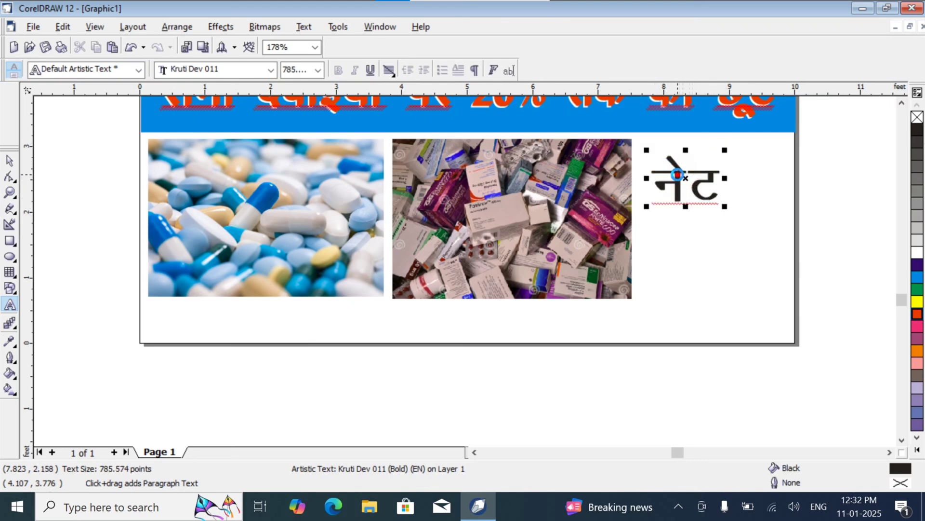
pyautogui.write('k')
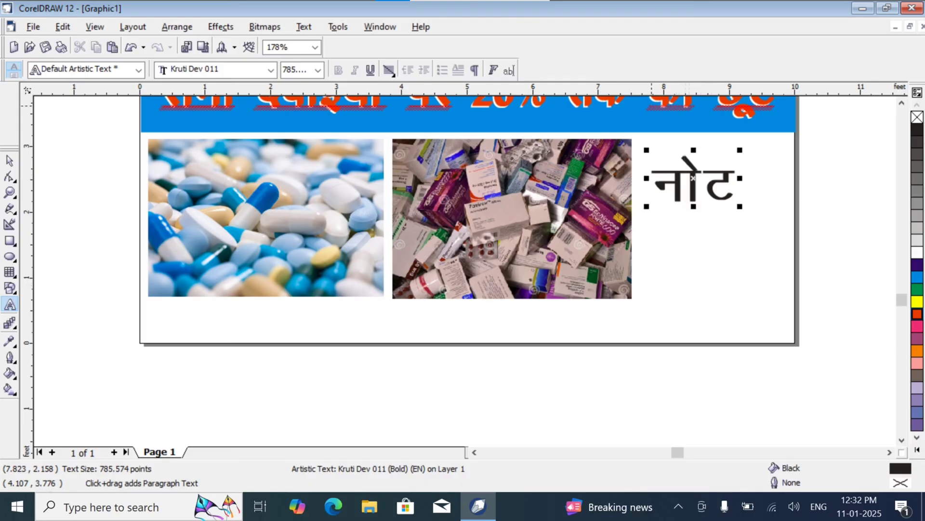
# Step: Move the नोट heading up and to the right, closer to the blue band, and deselect it
pyautogui.click(10, 160)
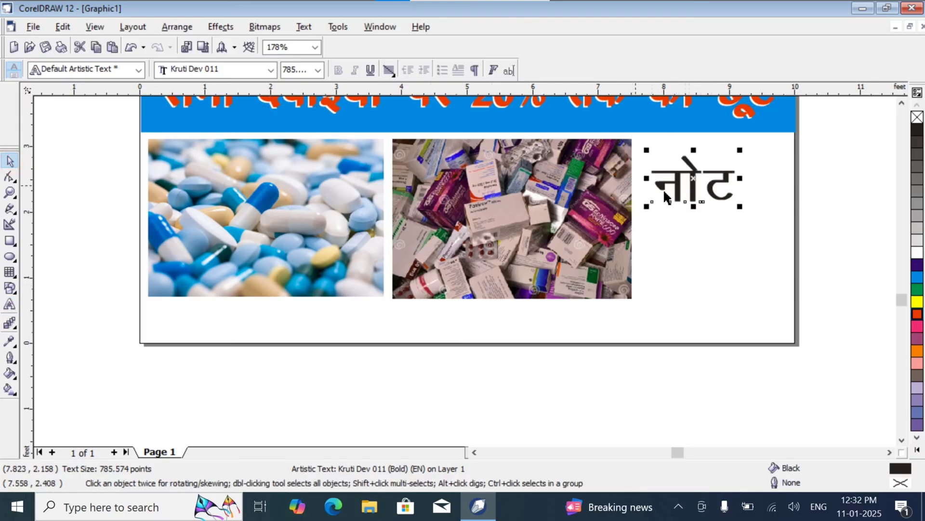
pyautogui.moveTo(685, 193); pyautogui.dragTo(717, 167)
pyautogui.click(678, 245)
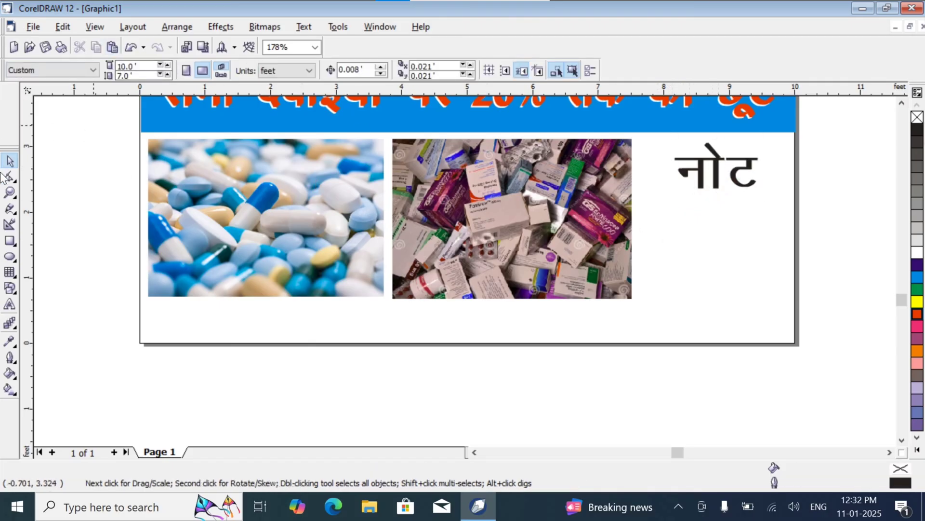
# Step: Start a new text line below नोट in Kruti Dev 011 at about 444 points with the words हमारे यहां
pyautogui.click(10, 305)
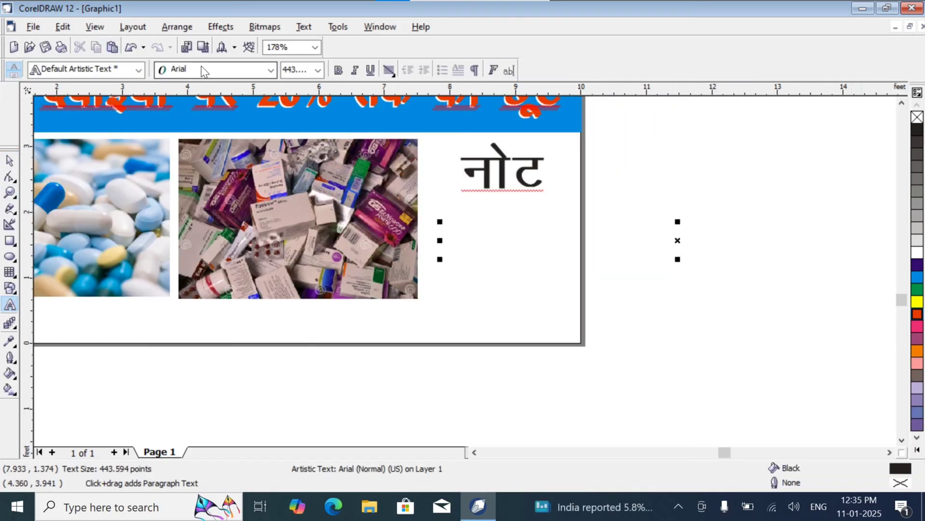
pyautogui.click(271, 71)
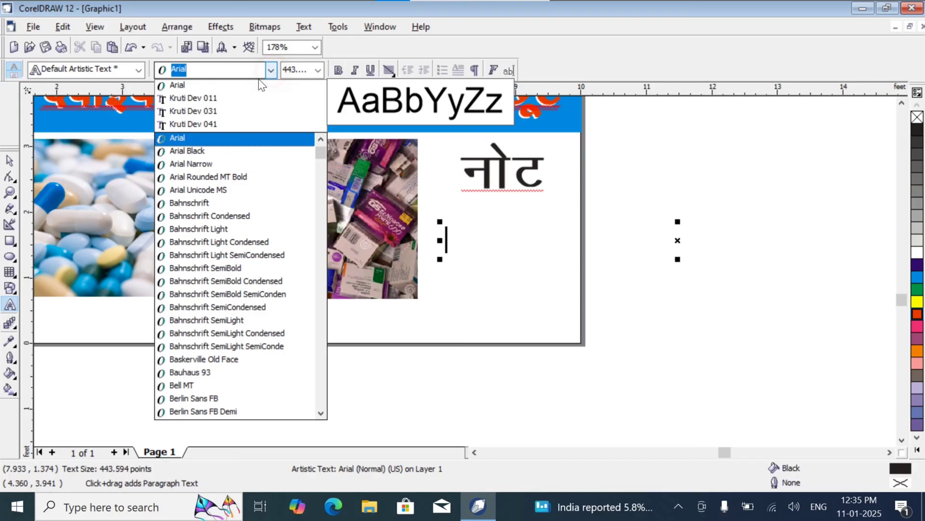
pyautogui.click(238, 94)
pyautogui.write('gek')
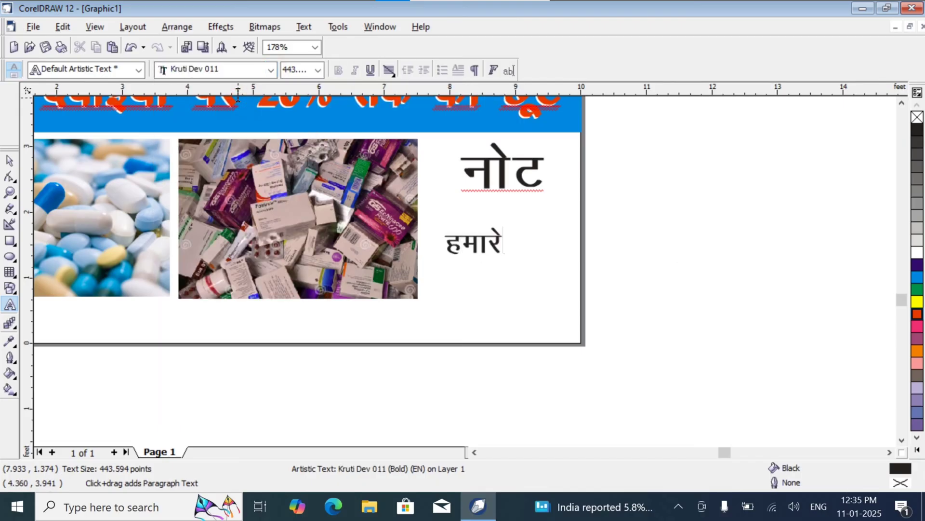
pyautogui.hotkey('ctrl', 'z')
pyautogui.write(';kgk')
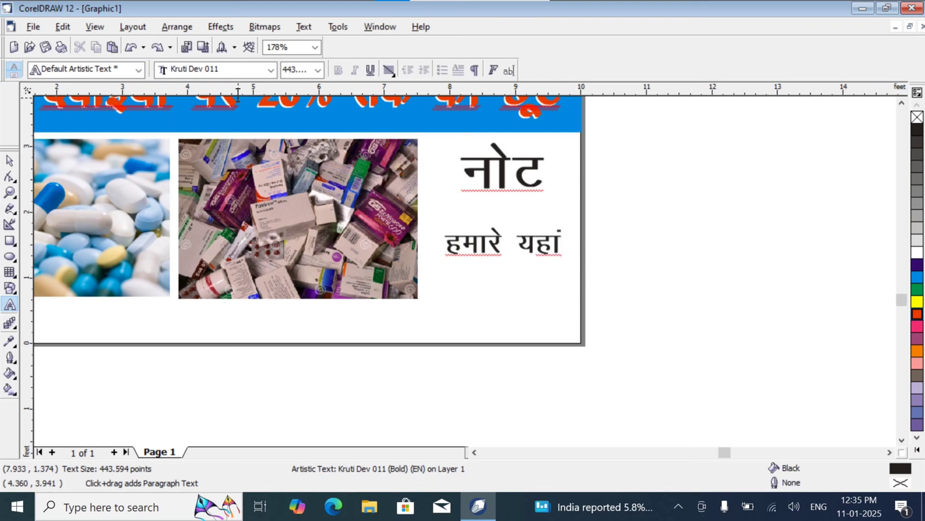
pyautogui.write('a tkuojks')
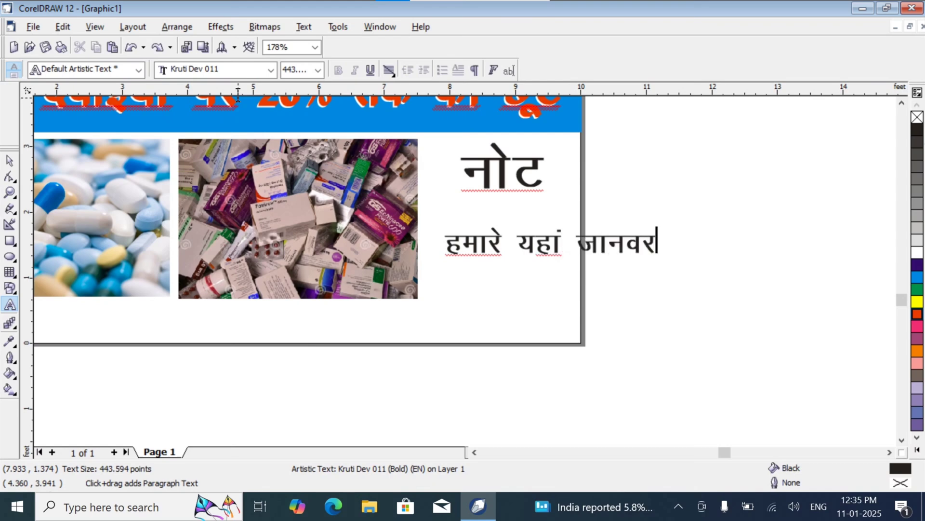
pyautogui.write('a dh')
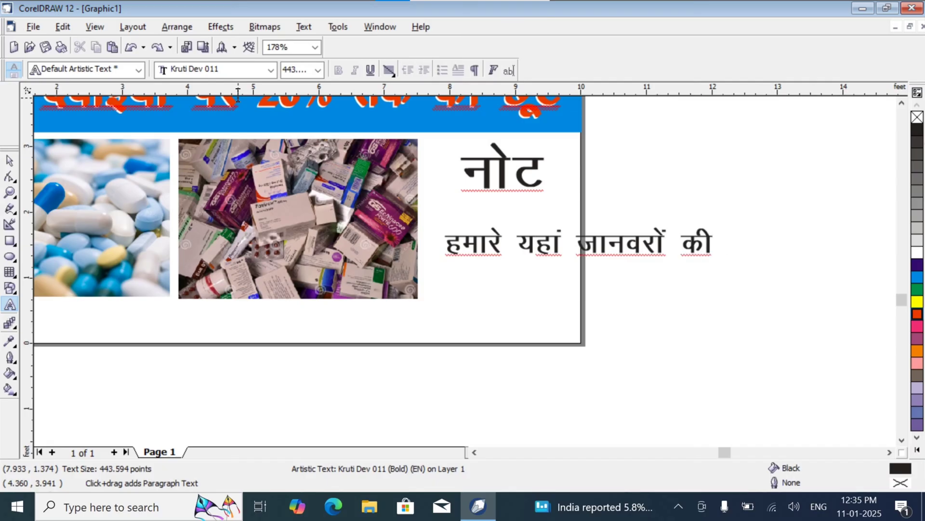
pyautogui.write(' Hkh')
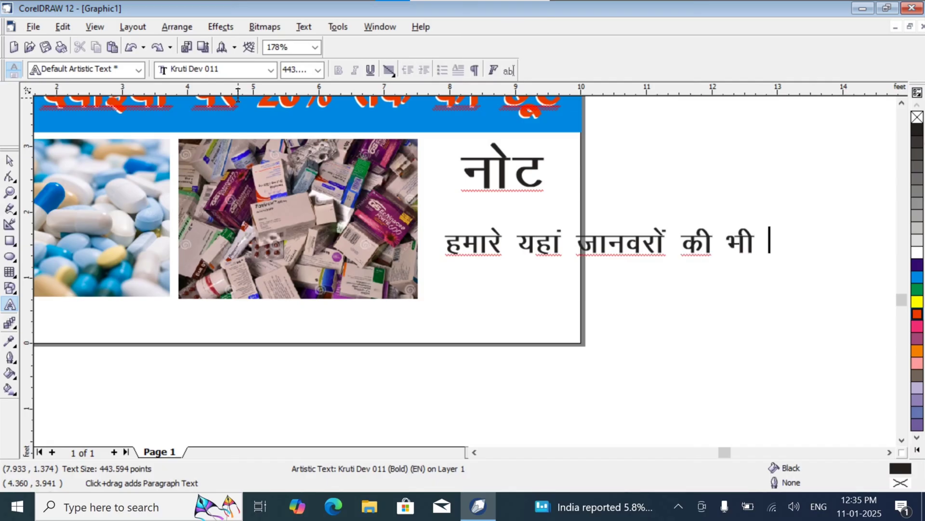
pyautogui.write(' nok')
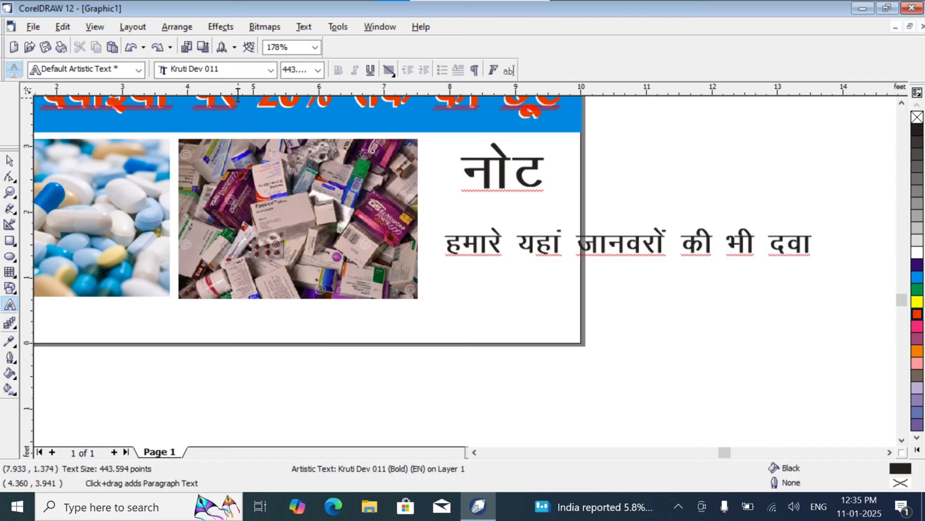
pyautogui.write(' miy')
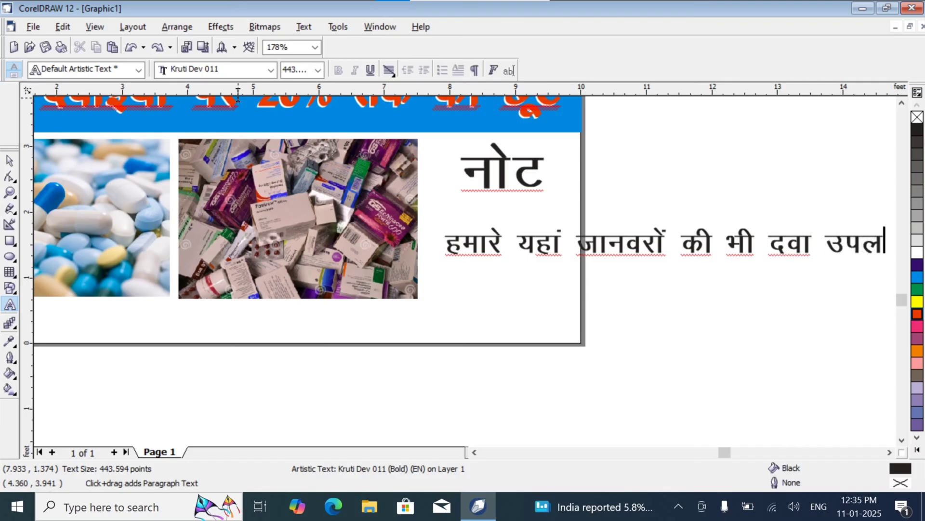
pyautogui.write('C/ g')
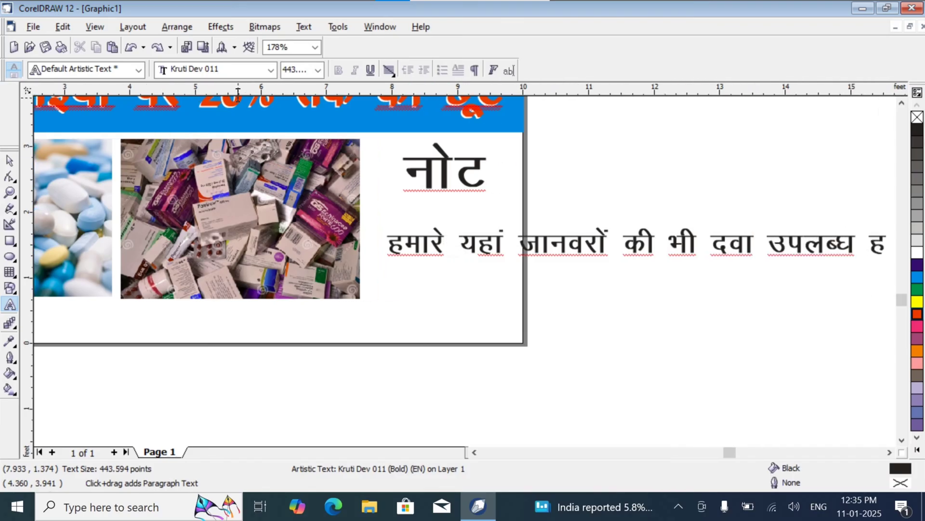
# Step: Move the note line up directly under नोट and break it into two lines before the word की
pyautogui.click(10, 160)
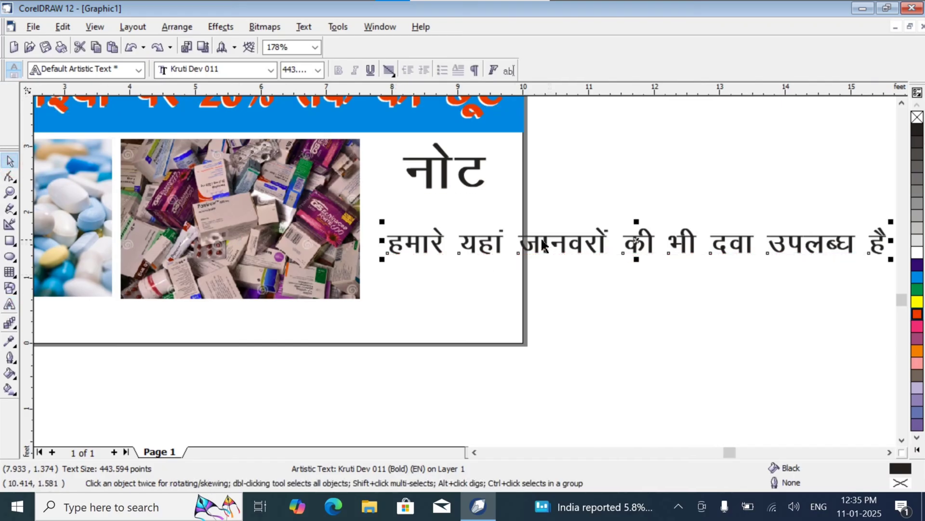
pyautogui.moveTo(549, 238); pyautogui.dragTo(537, 204)
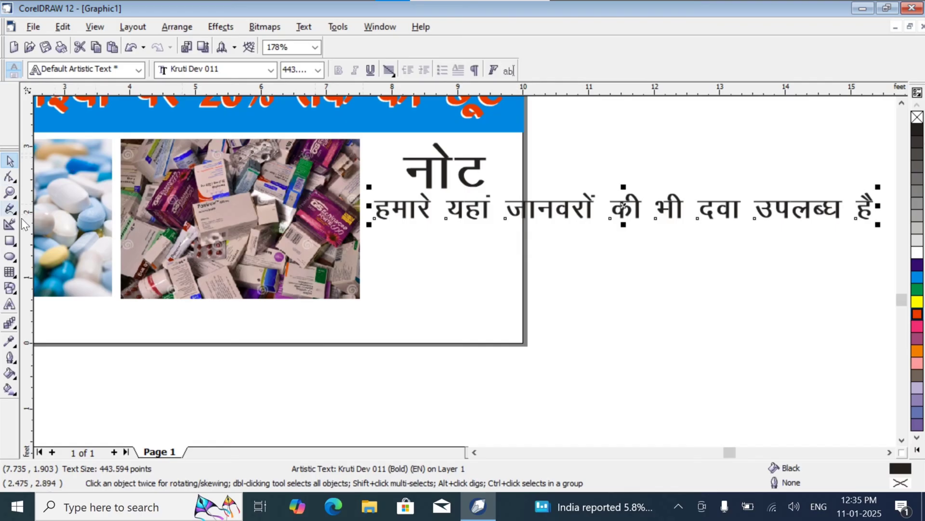
pyautogui.click(9, 305)
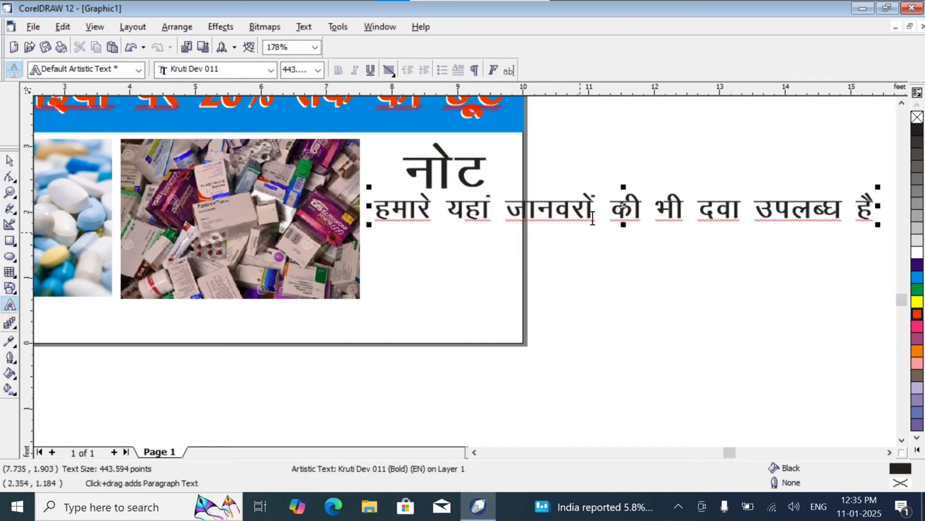
pyautogui.click(611, 208)
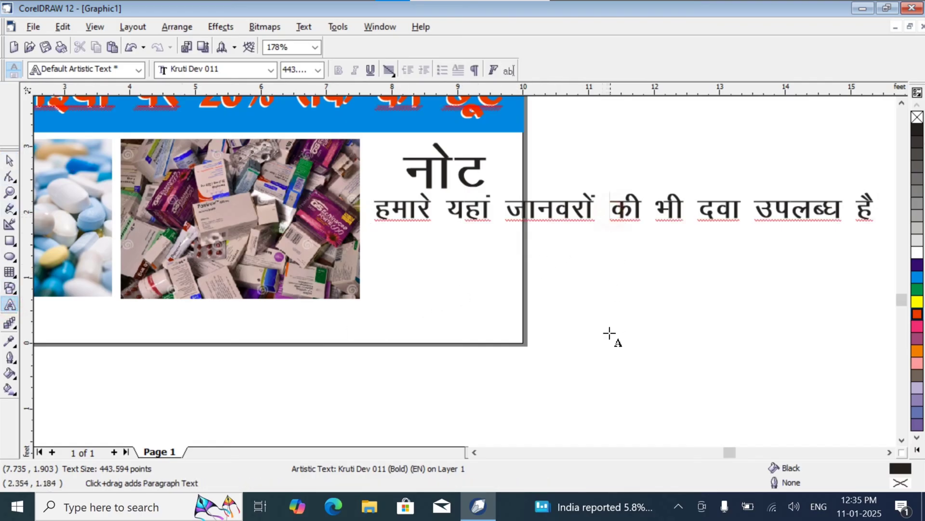
pyautogui.press('Return')
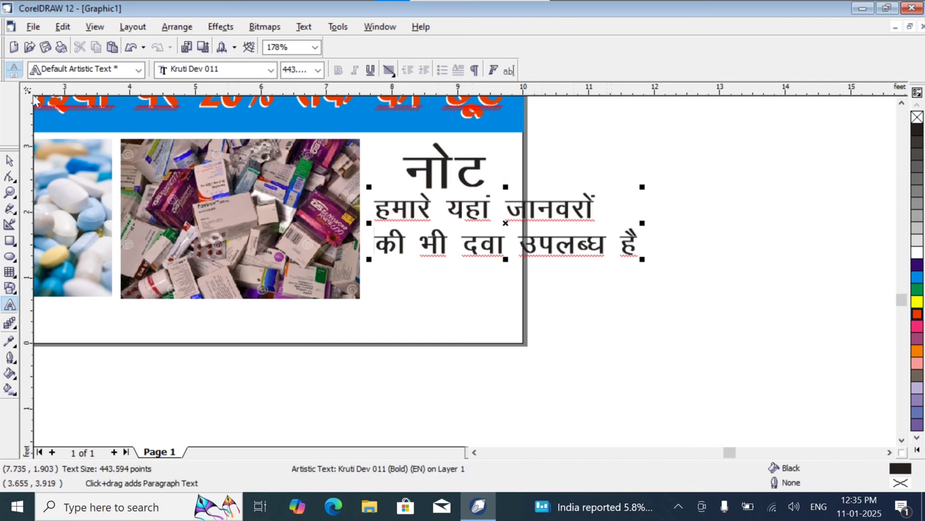
# Step: Narrow the two-line note to fit between the medicine-box photo and the page edge, at about 436 points, and nudge it left
pyautogui.click(10, 161)
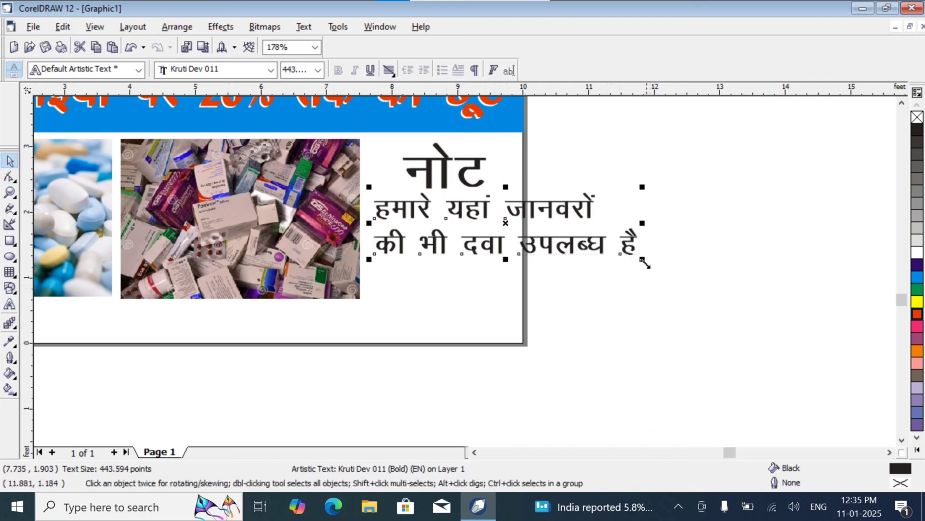
pyautogui.moveTo(642, 259); pyautogui.dragTo(514, 243)
pyautogui.moveTo(444, 230); pyautogui.dragTo(442, 259)
pyautogui.moveTo(466, 218); pyautogui.dragTo(522, 232)
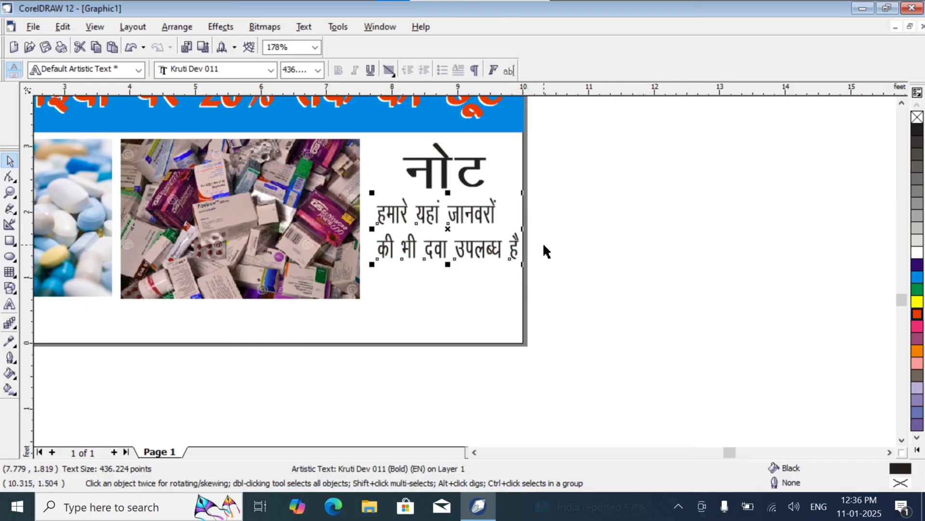
pyautogui.press('Left')
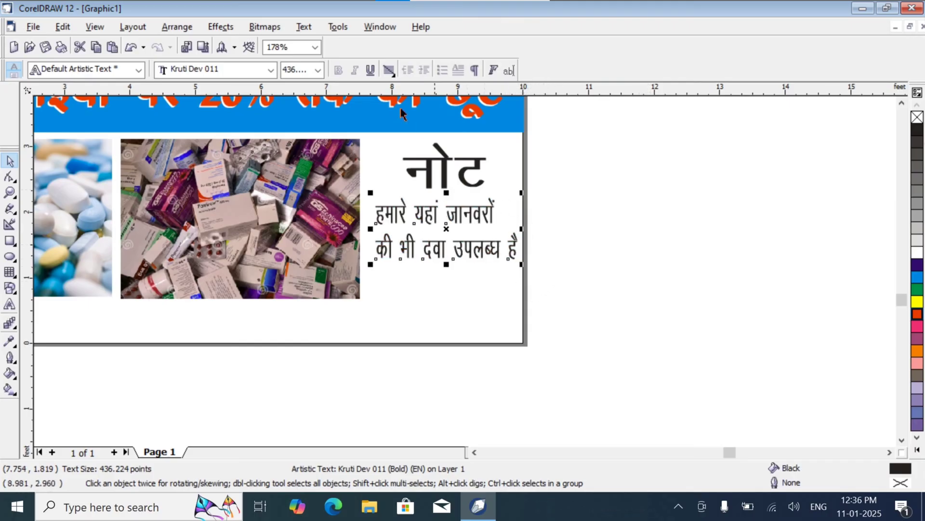
# Step: Center-align the two-line note, move it back under the नोट heading, and deselect it
pyautogui.click(389, 70)
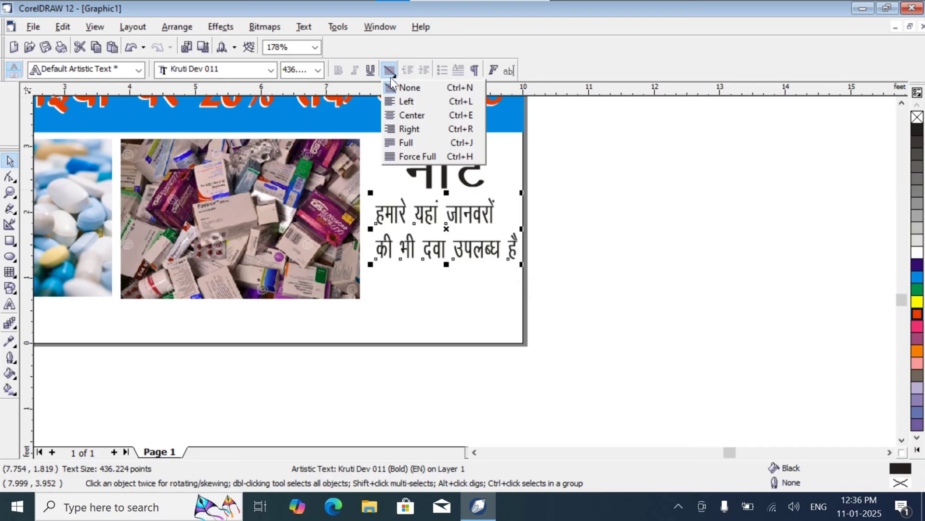
pyautogui.click(406, 114)
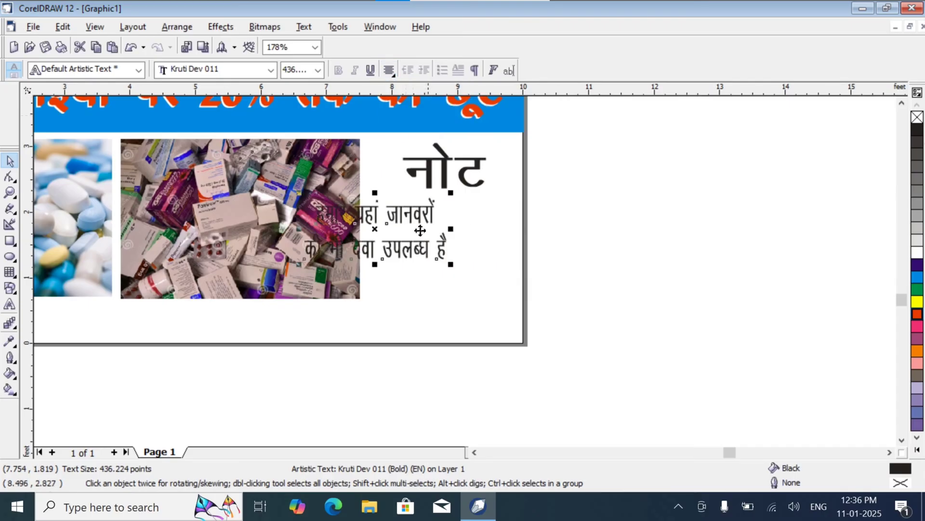
pyautogui.moveTo(395, 212); pyautogui.dragTo(461, 212)
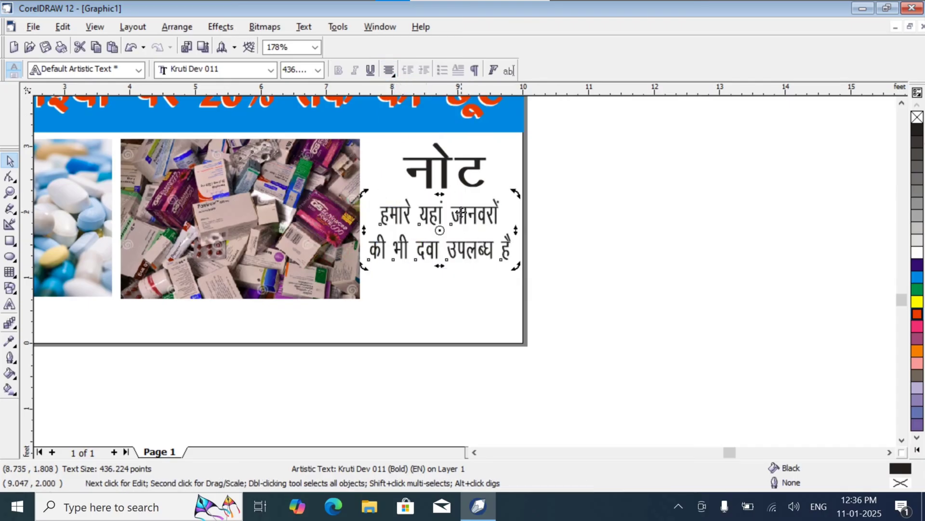
pyautogui.click(555, 268)
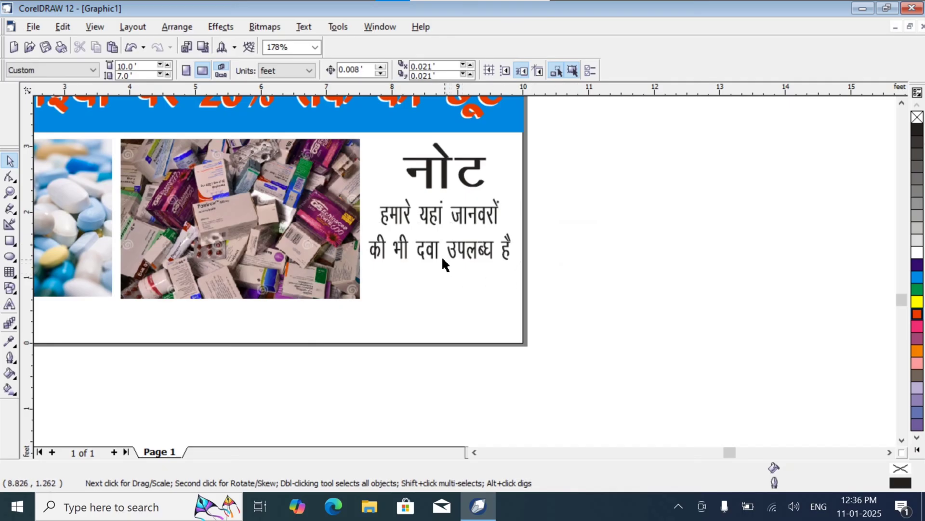
# Step: Move the two-line note slightly down from the नोट heading and deselect it
pyautogui.click(427, 259)
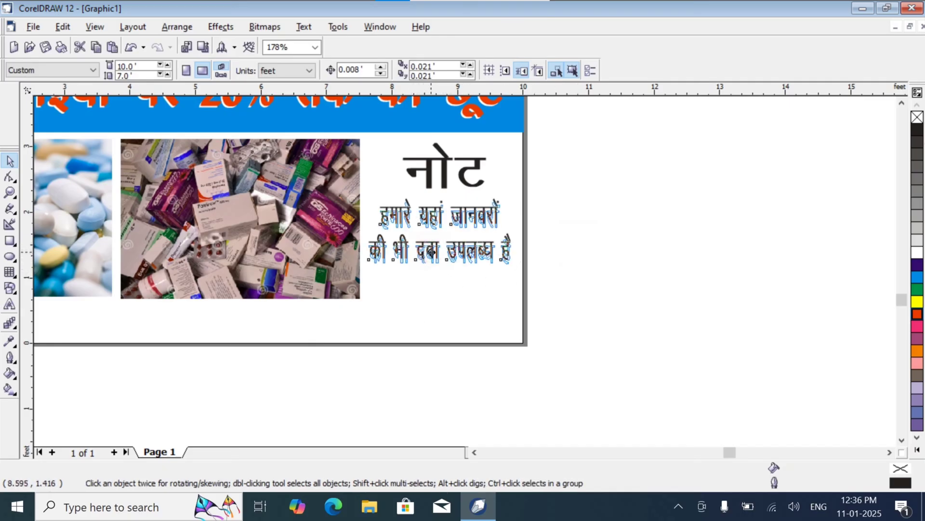
pyautogui.click(440, 327)
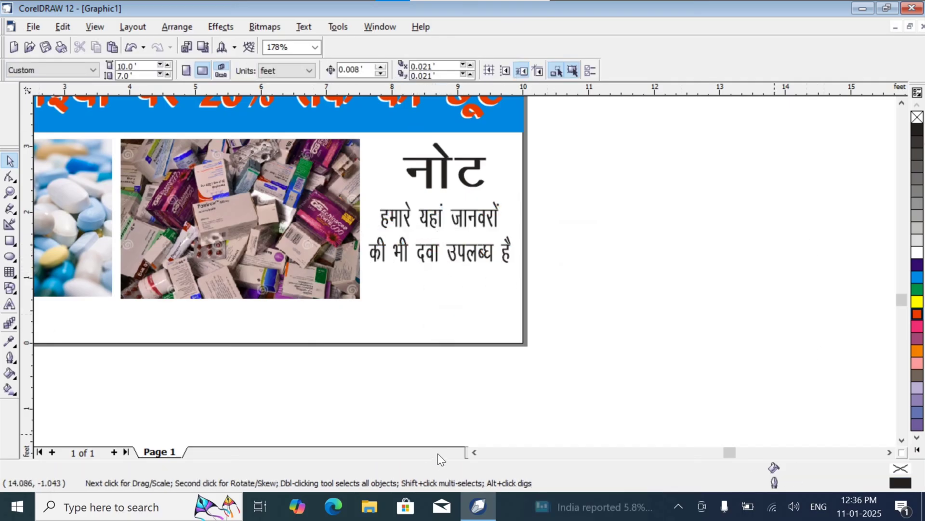
# Step: Add the artistic text पता in the blank strip beneath the pill photo and set its font to Kruti Dev 011
pyautogui.click(475, 452)
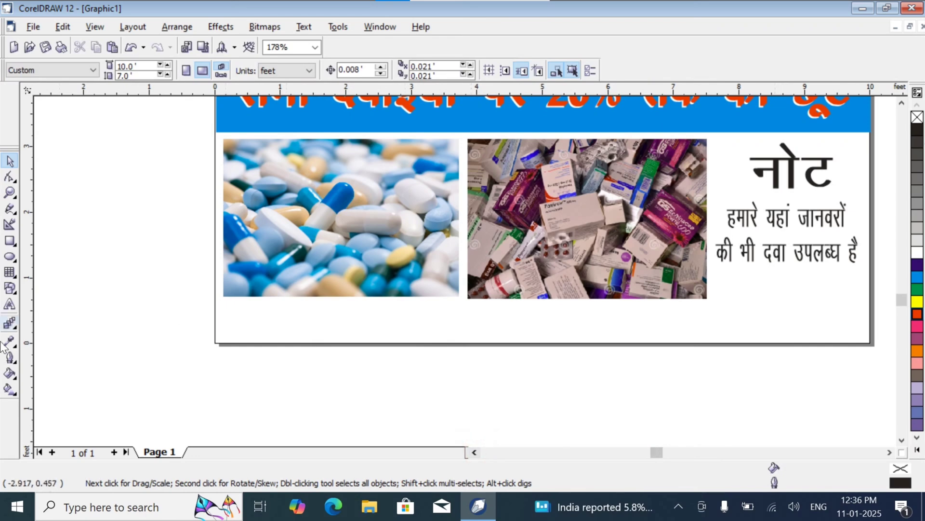
pyautogui.click(10, 304)
pyautogui.click(246, 318)
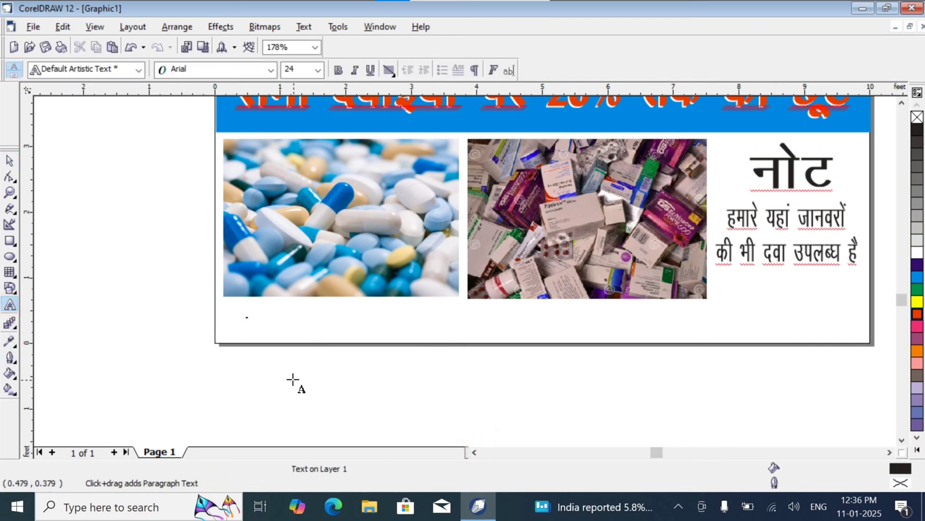
pyautogui.hotkey('ctrl', 'space')
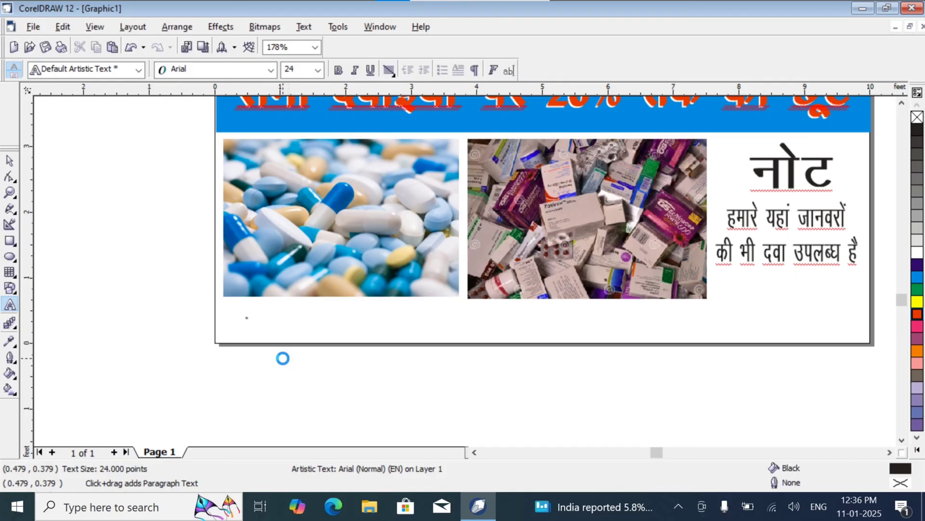
pyautogui.click(270, 70)
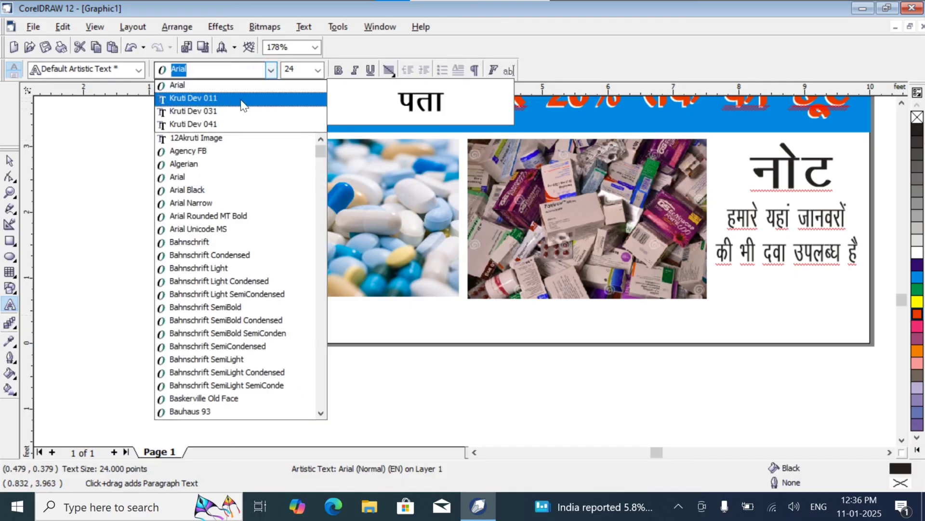
pyautogui.click(235, 97)
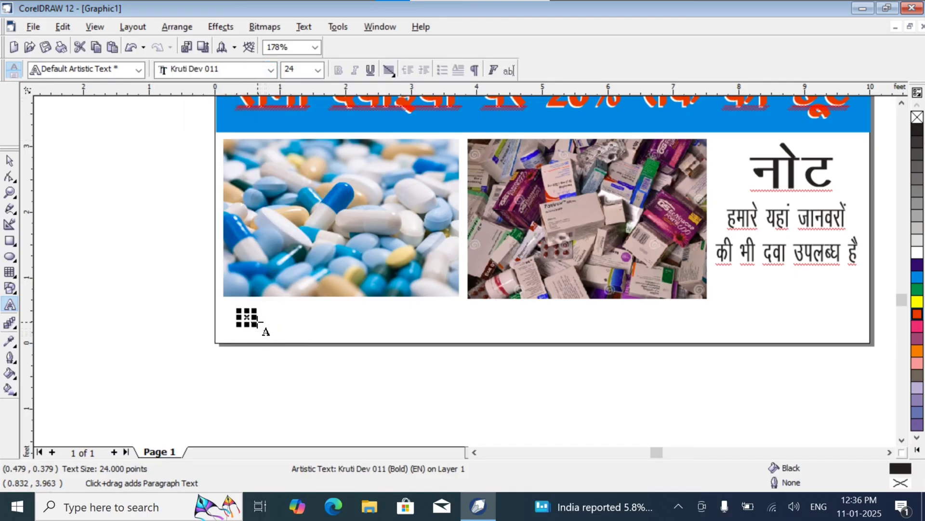